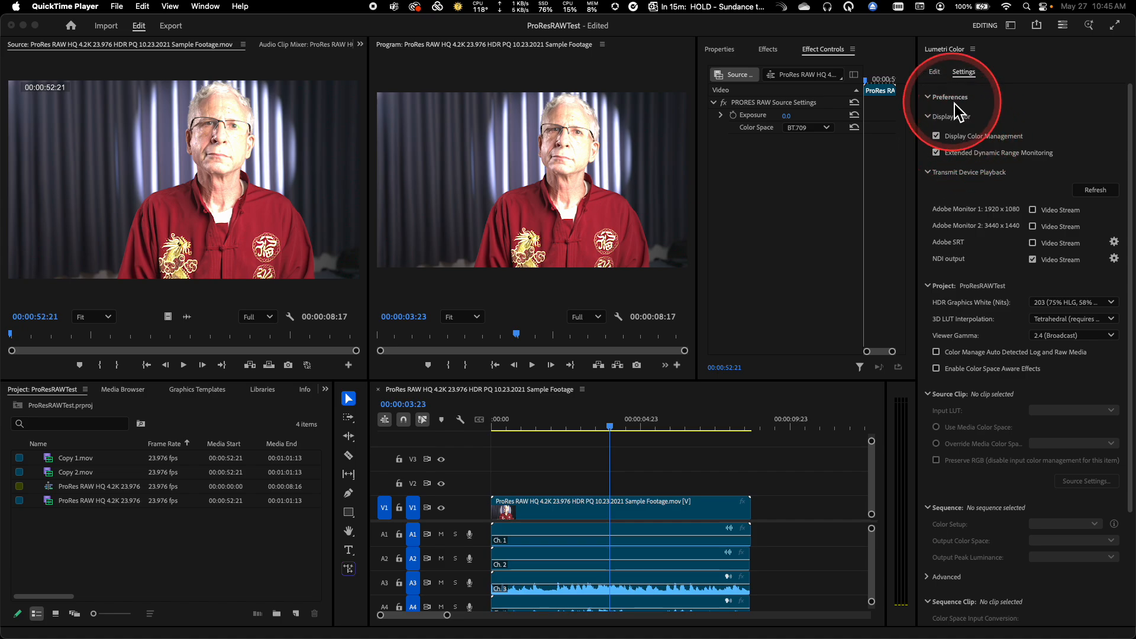
Step: Collapse the Transmit Device Playback section in the Lumetri Color settings
click(946, 59)
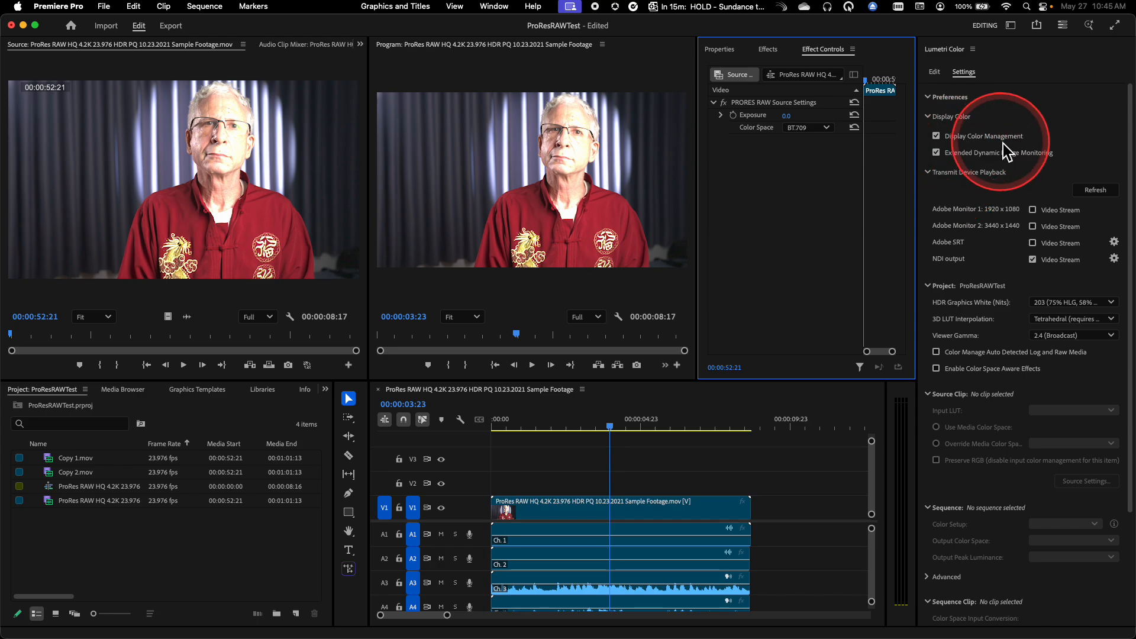
click(928, 174)
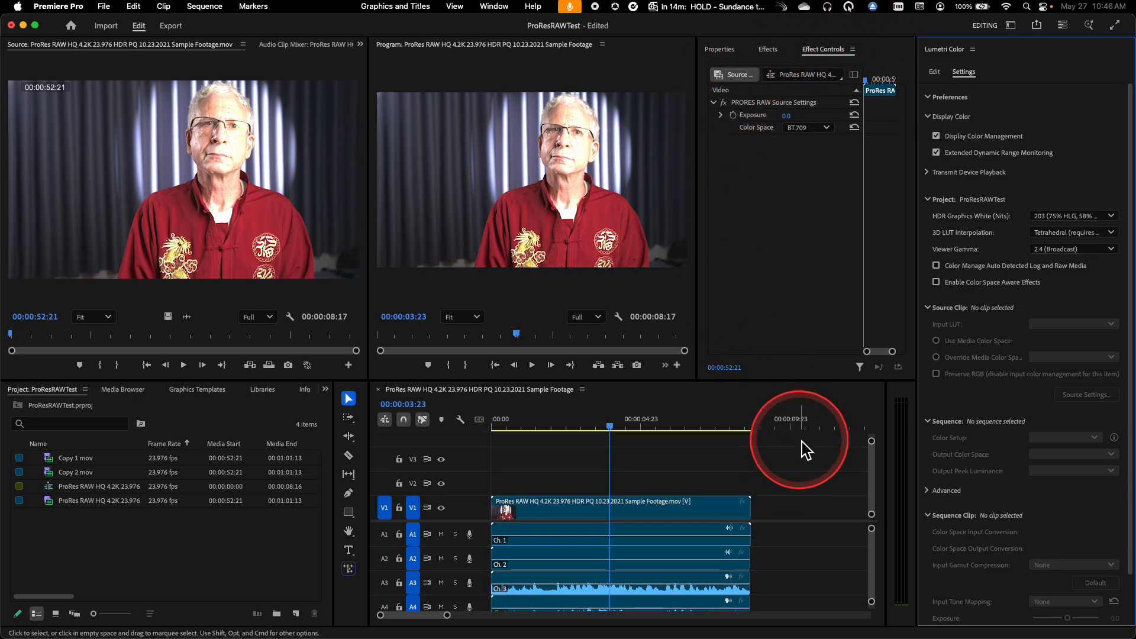
click(798, 424)
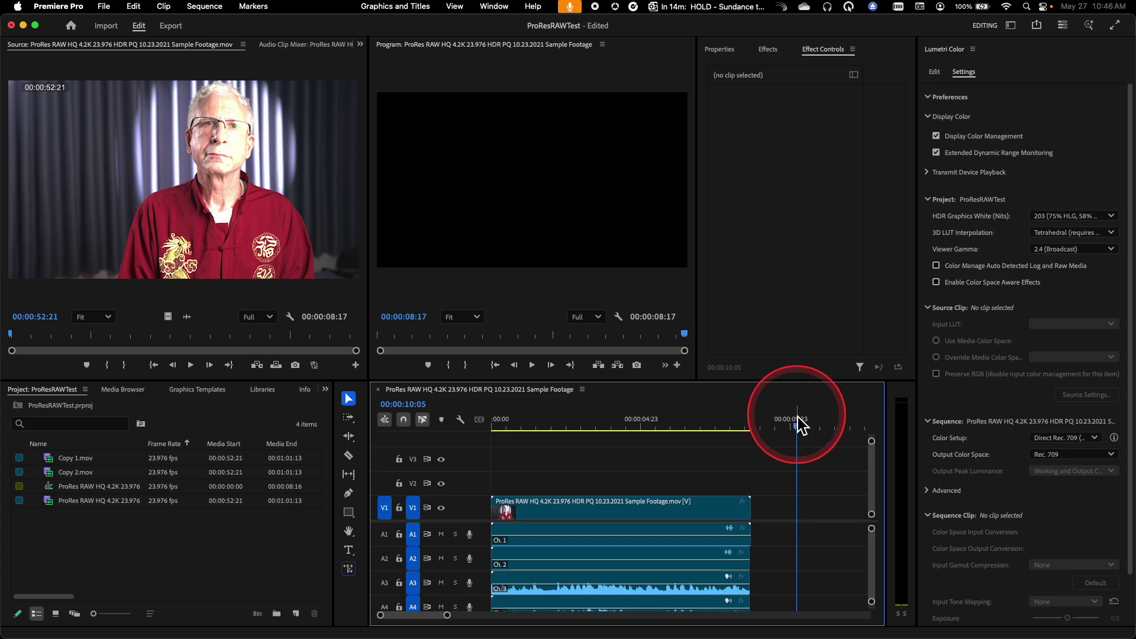
click(249, 174)
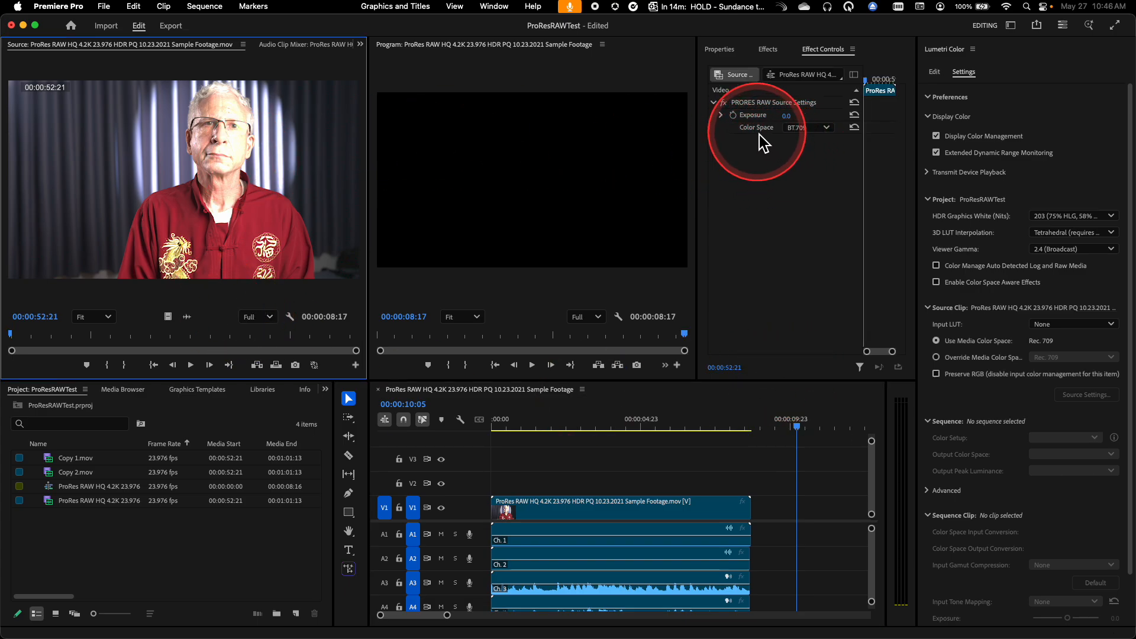
click(49, 504)
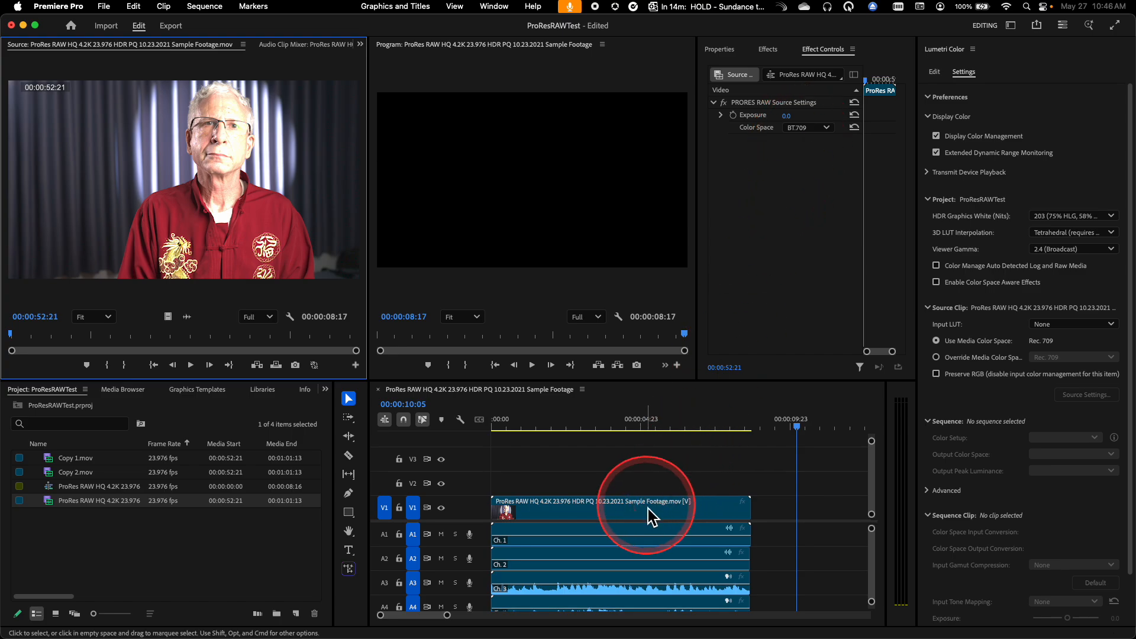
click(482, 404)
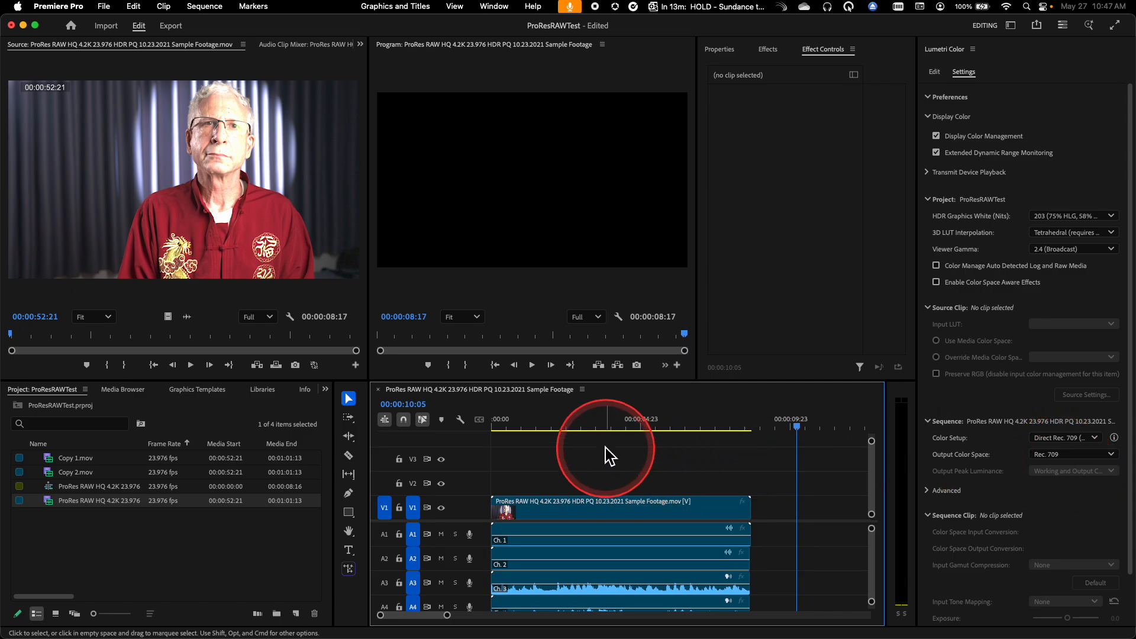
click(559, 427)
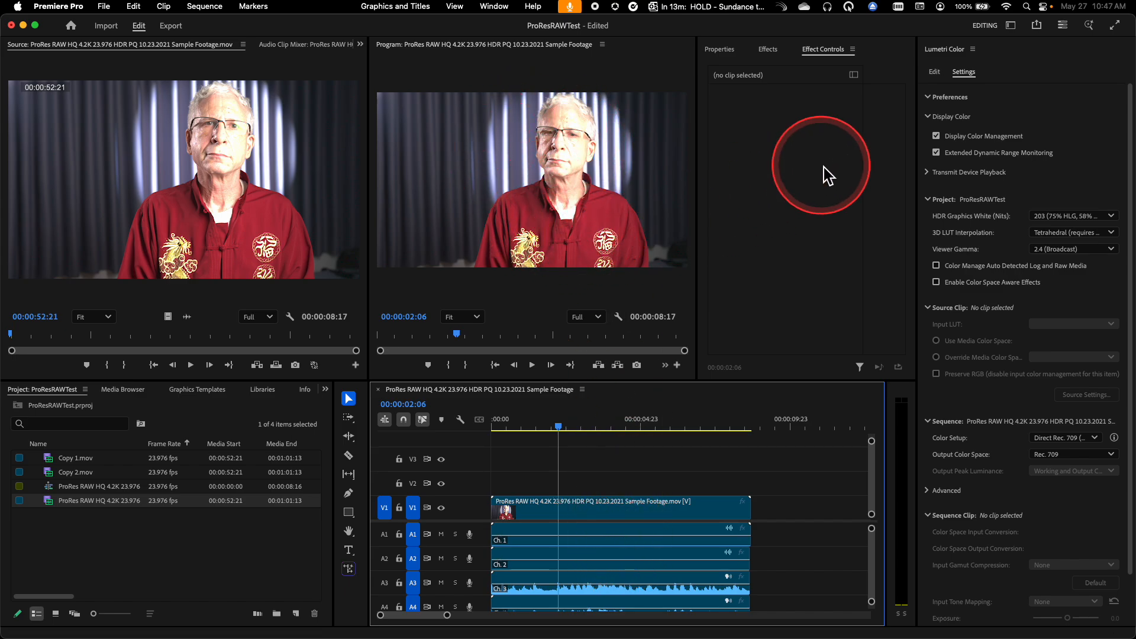
click(769, 51)
click(823, 51)
click(266, 204)
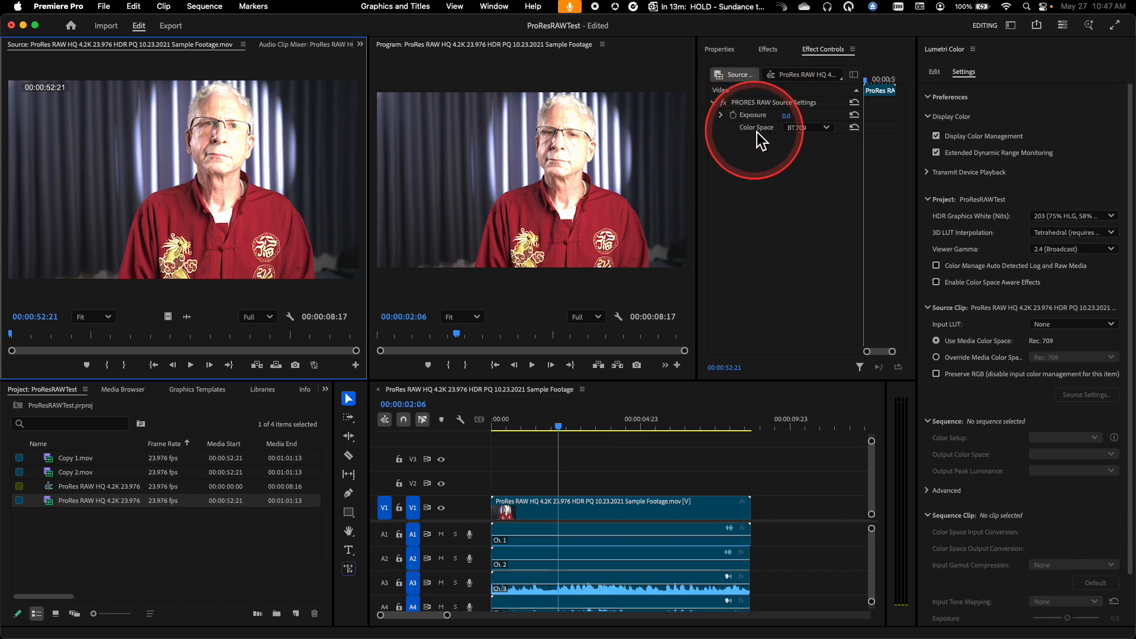
Step: Set the ProRes RAW Source Settings color space to S-Gamut3/S-Log3
click(825, 130)
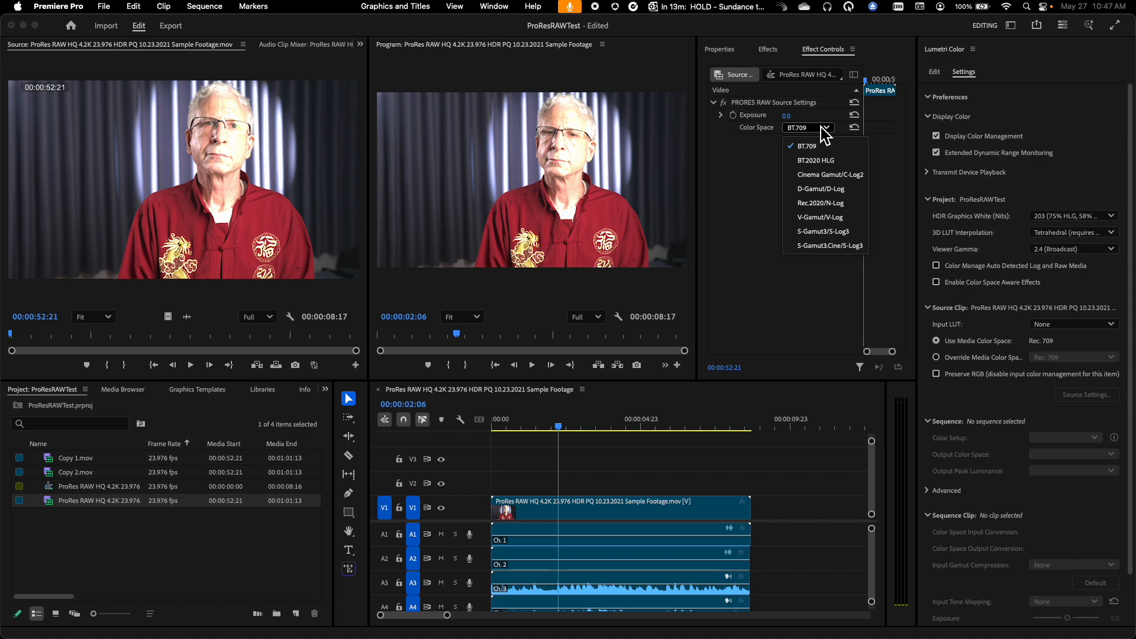
click(821, 233)
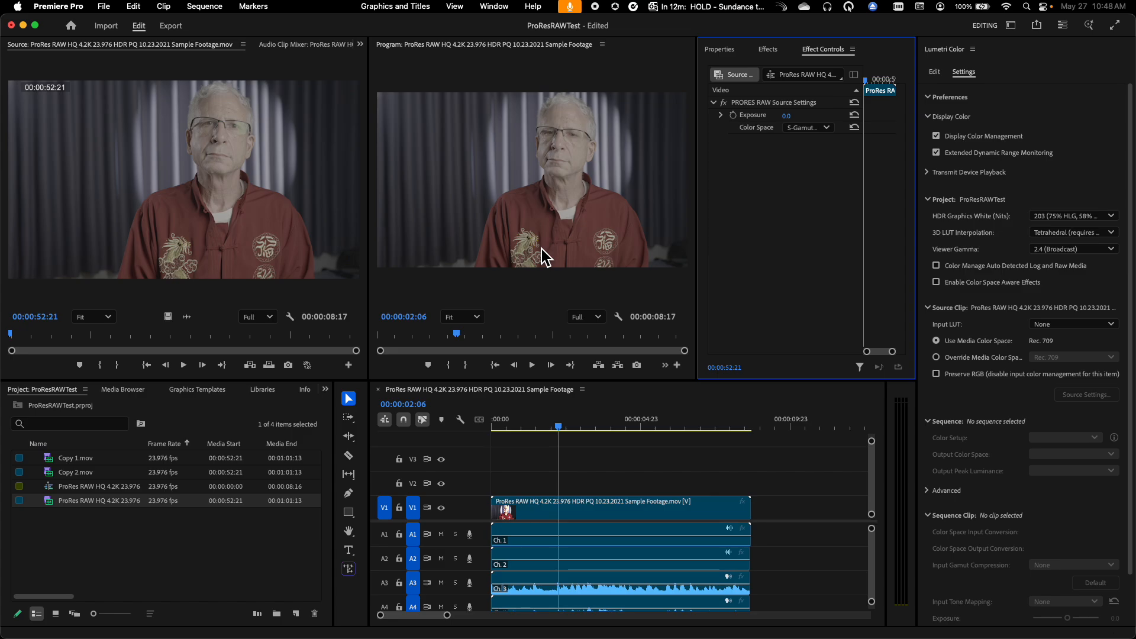
click(601, 531)
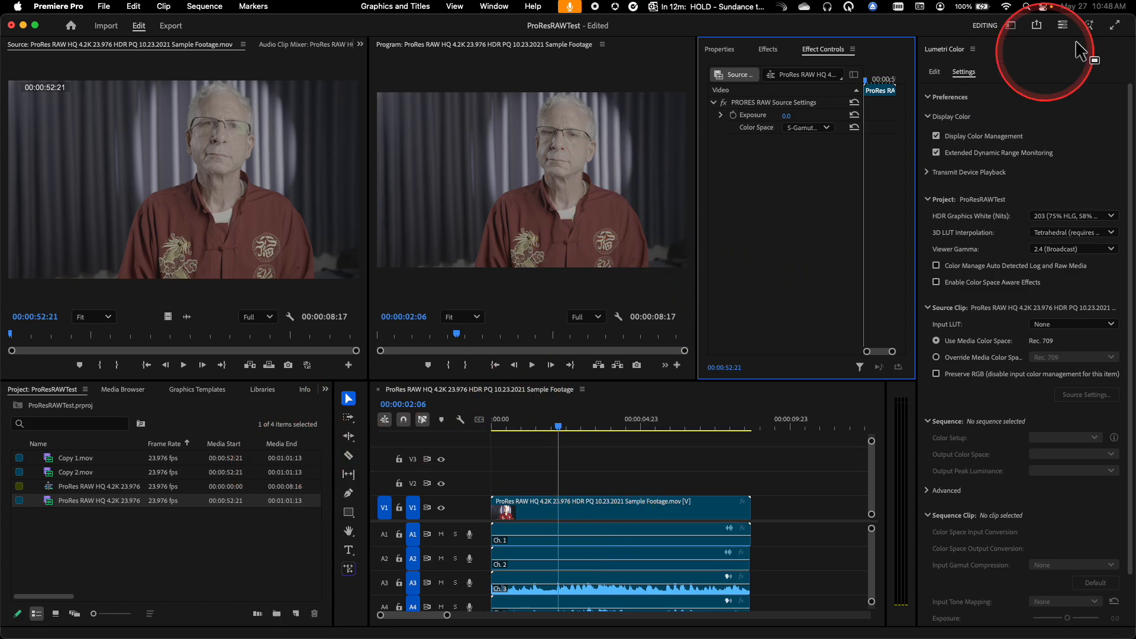
click(935, 73)
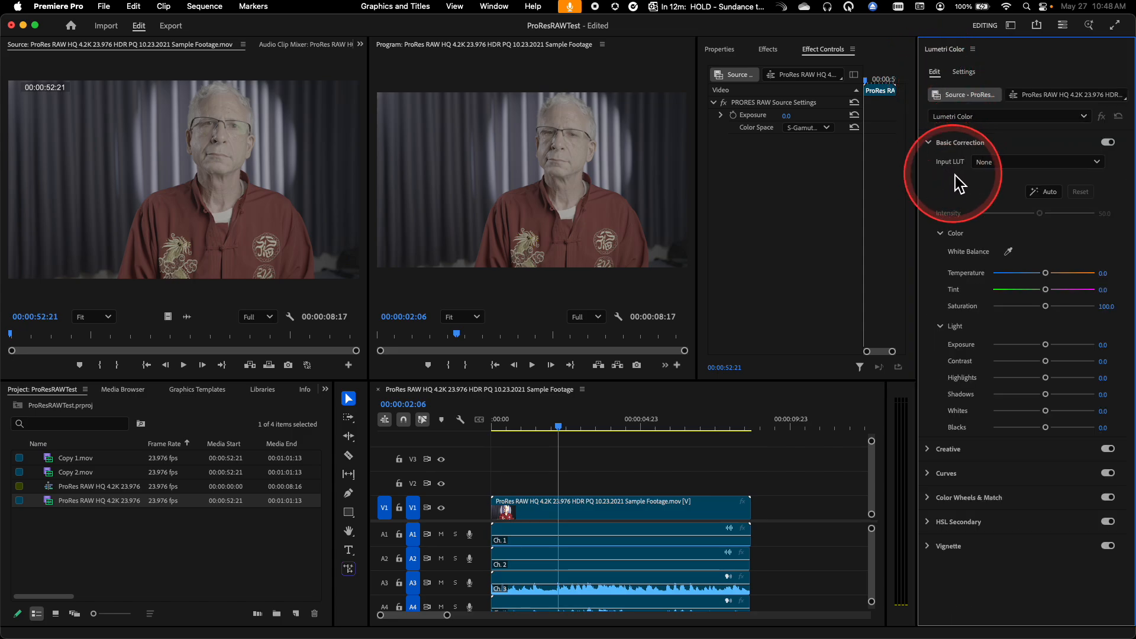
click(964, 73)
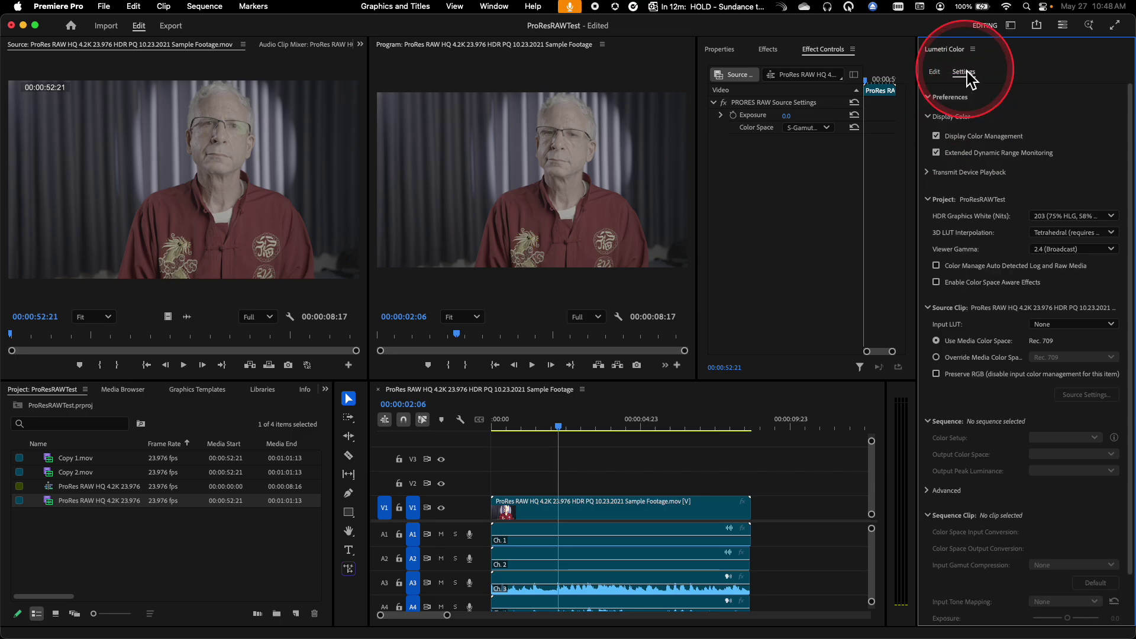
right_click(51, 506)
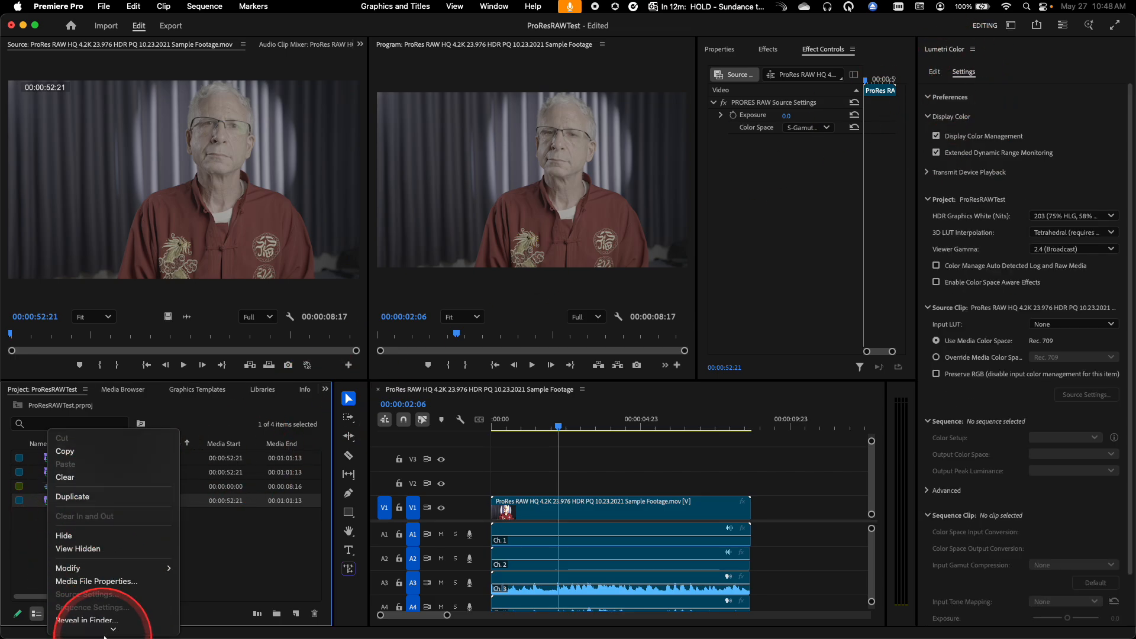
mouse_move(111, 554)
click(196, 570)
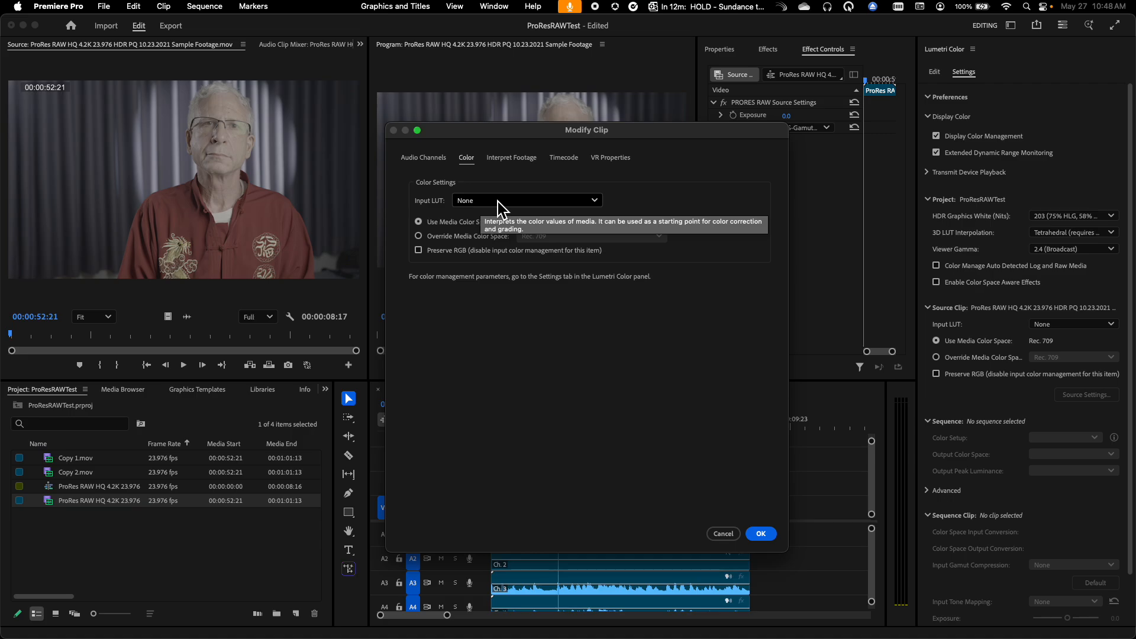
click(498, 207)
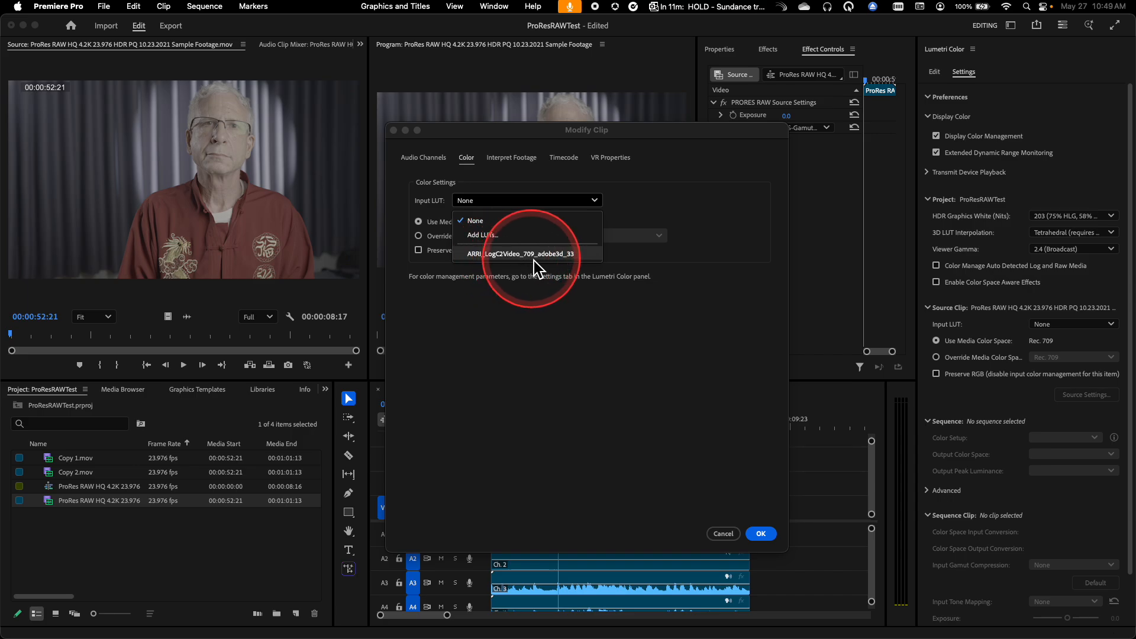
click(664, 407)
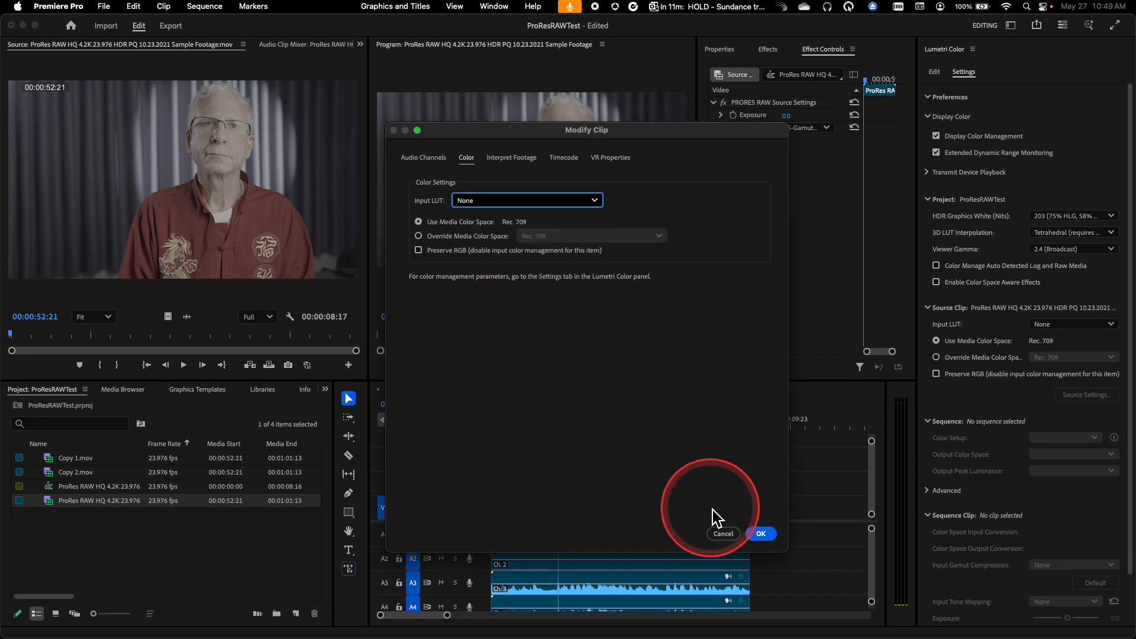
Step: Cancel the clip color changes and enable Color Manage Auto Detected Log and Raw Media
click(726, 537)
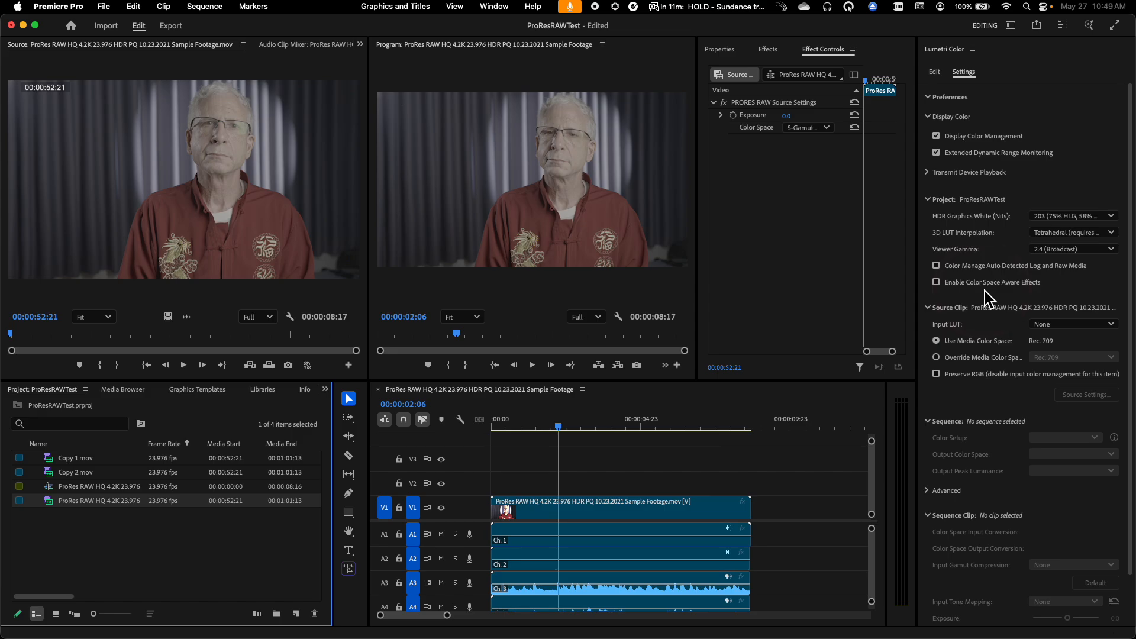
click(936, 266)
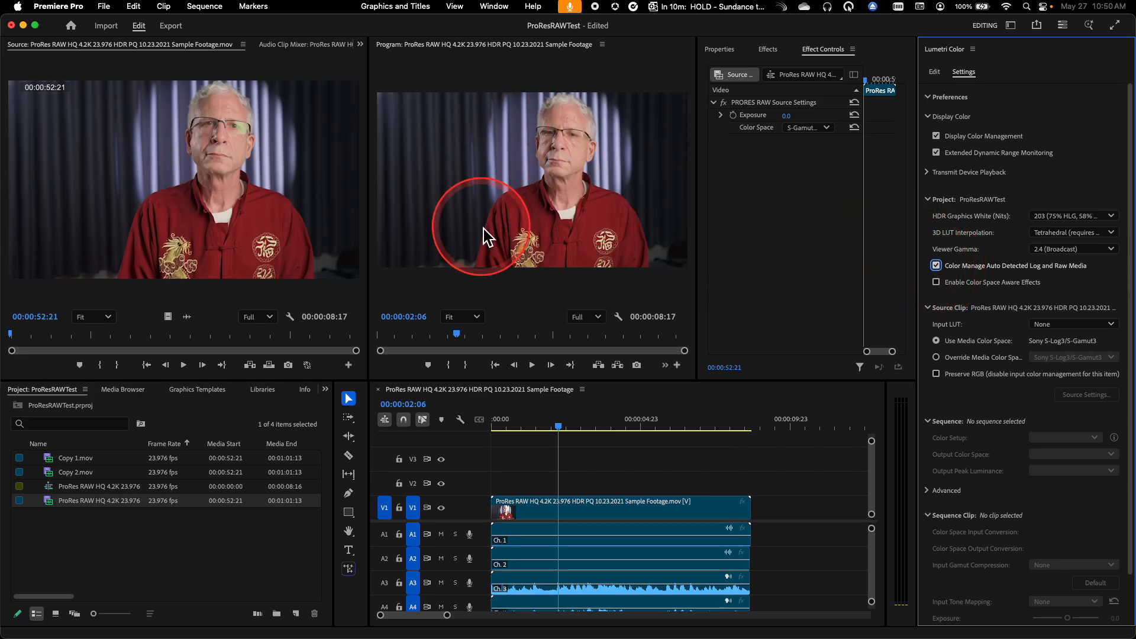
Step: Show the source clip's color settings and widen the effect settings panel
click(508, 397)
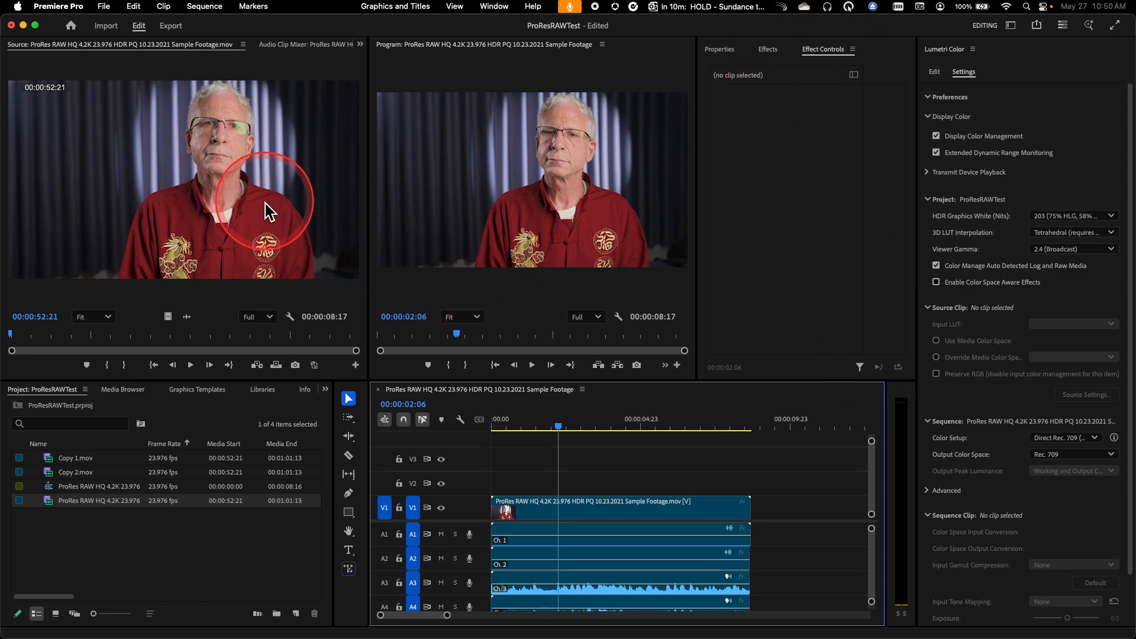
click(261, 187)
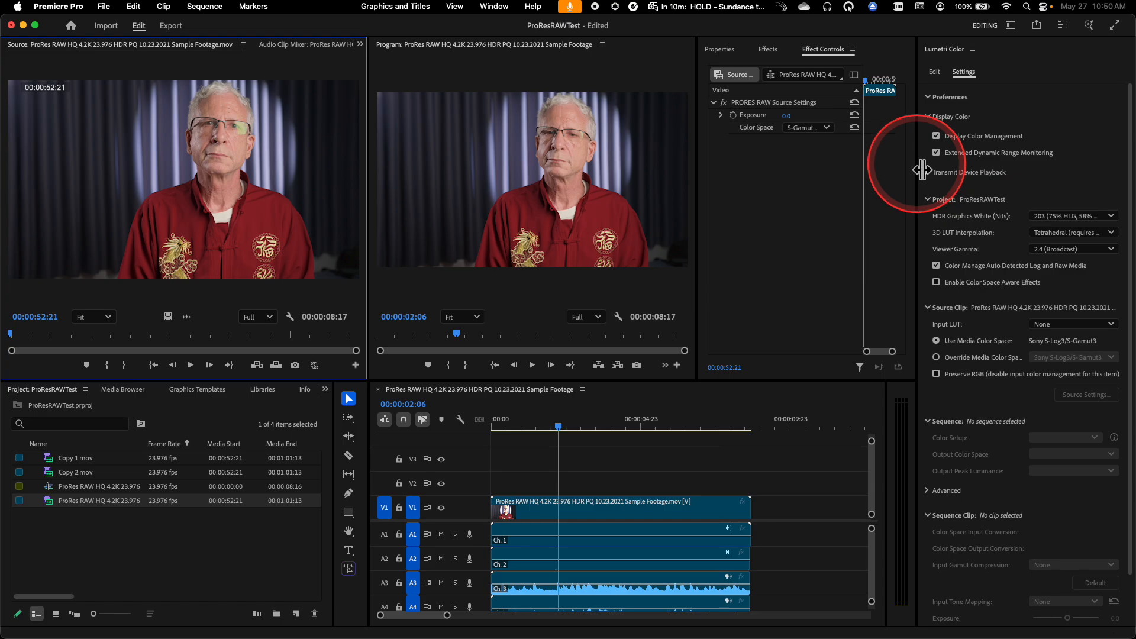
drag(923, 170, 994, 167)
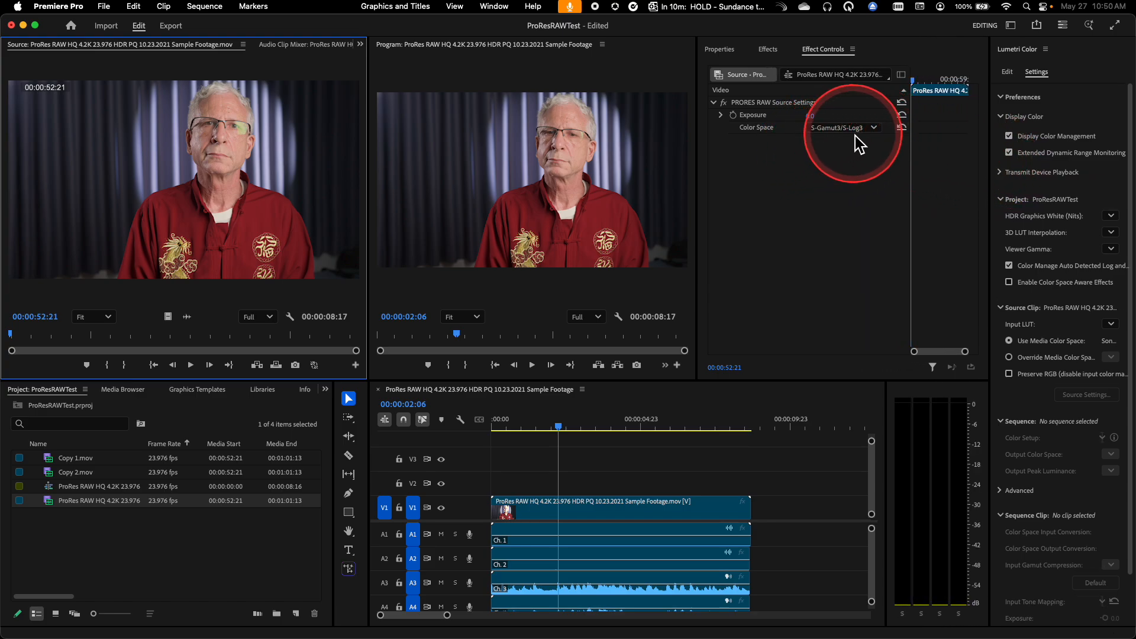
Step: Review the project clip's Modify Clip color settings, revealing S-Log3/S-Gamut3 media color space
right_click(54, 511)
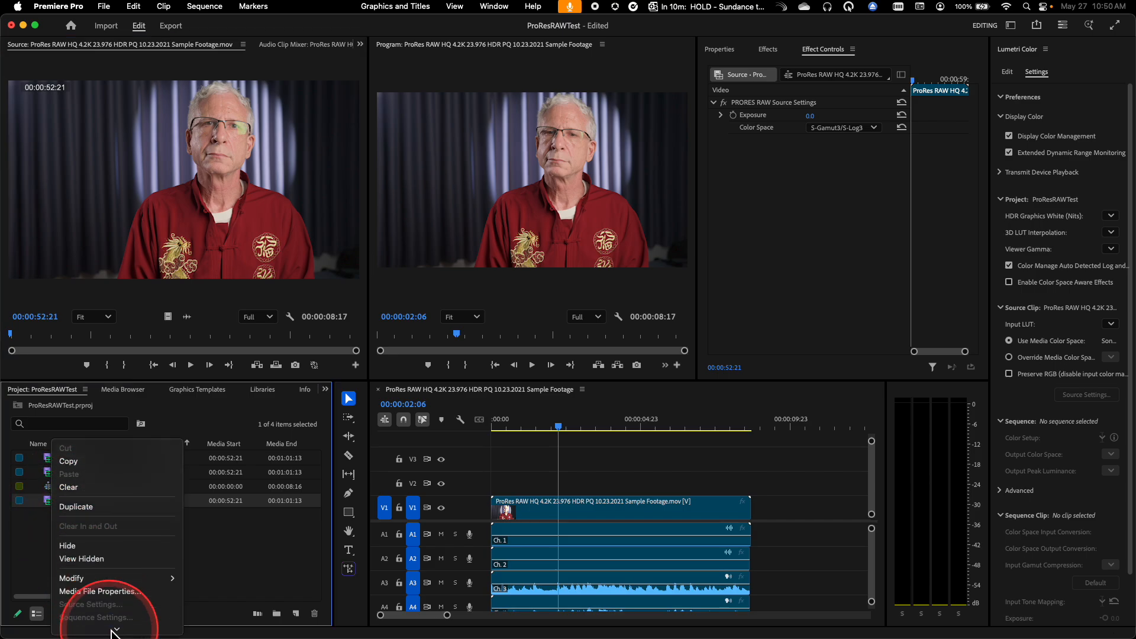
mouse_move(89, 527)
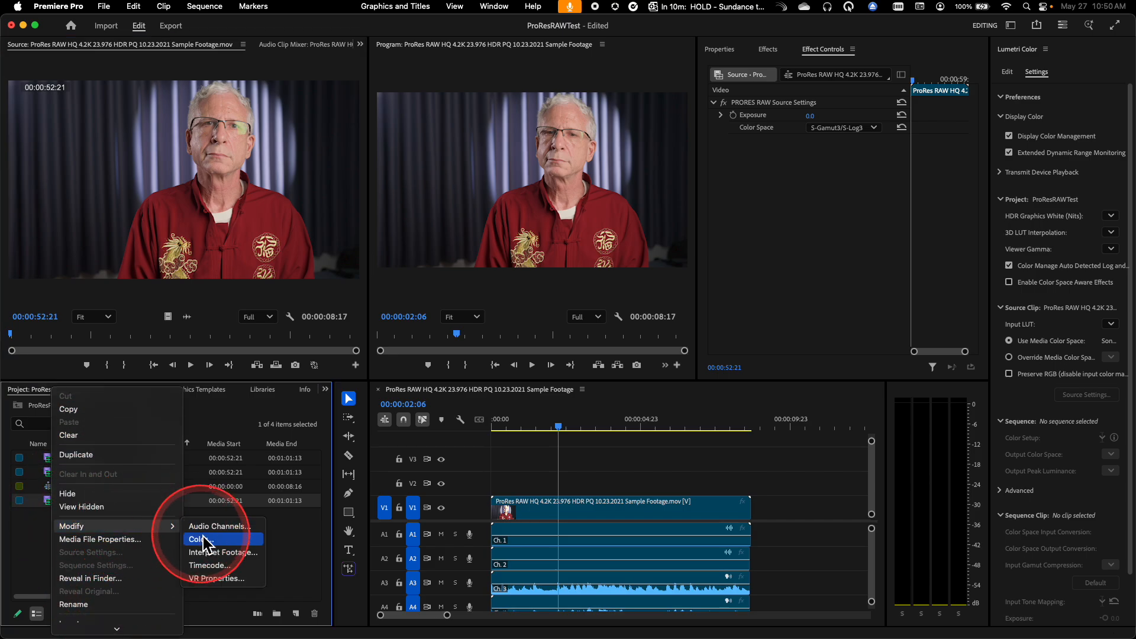
click(204, 540)
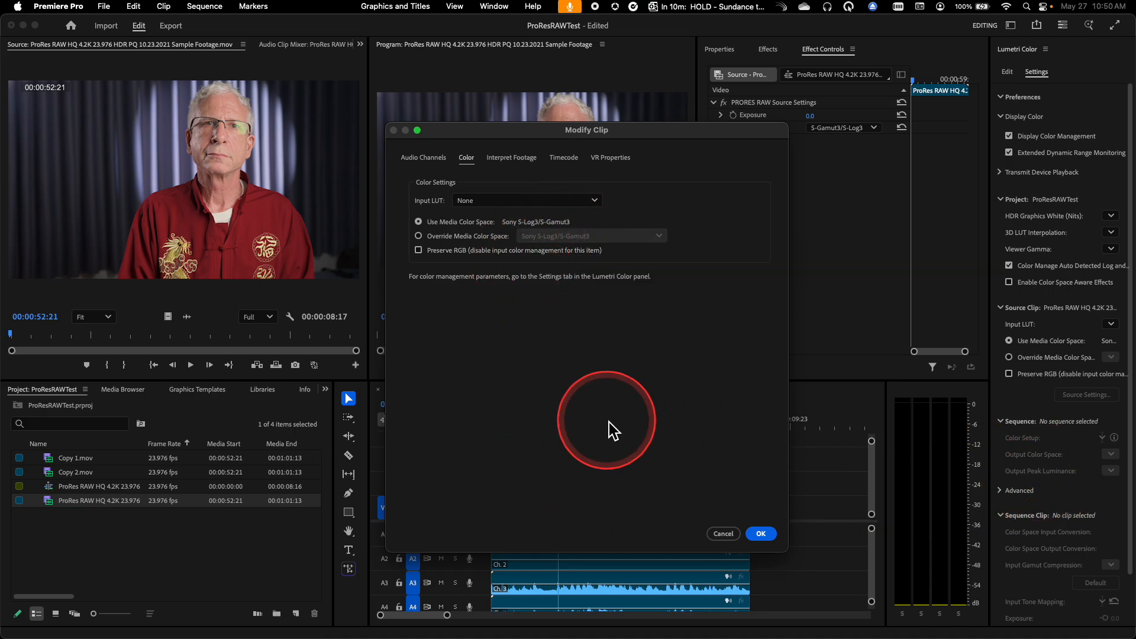
click(724, 534)
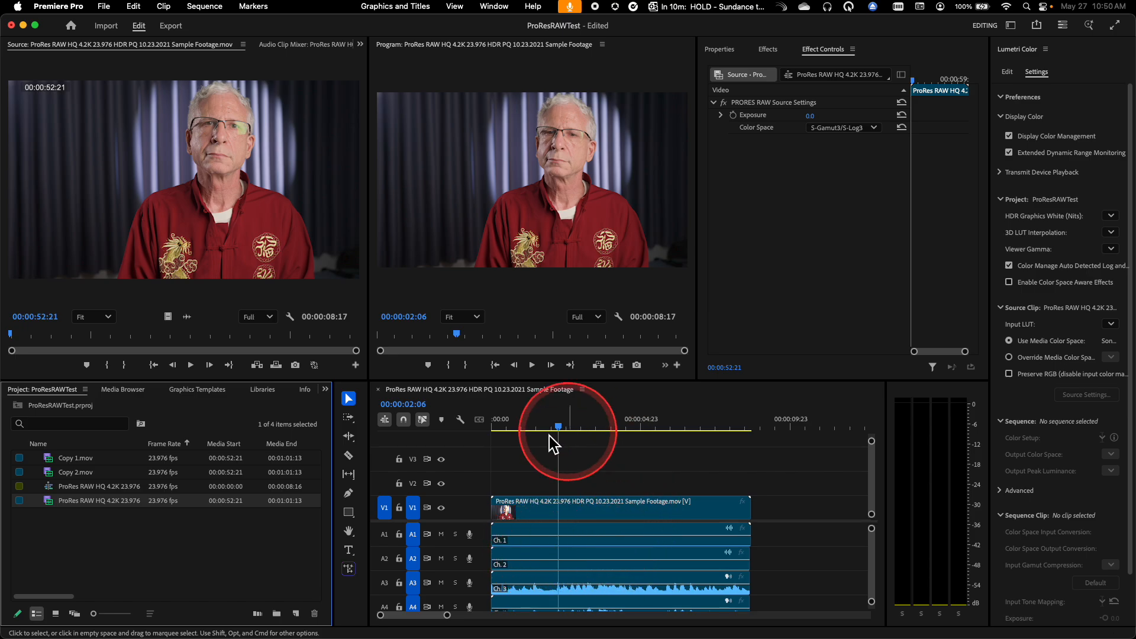
mouse_move(565, 541)
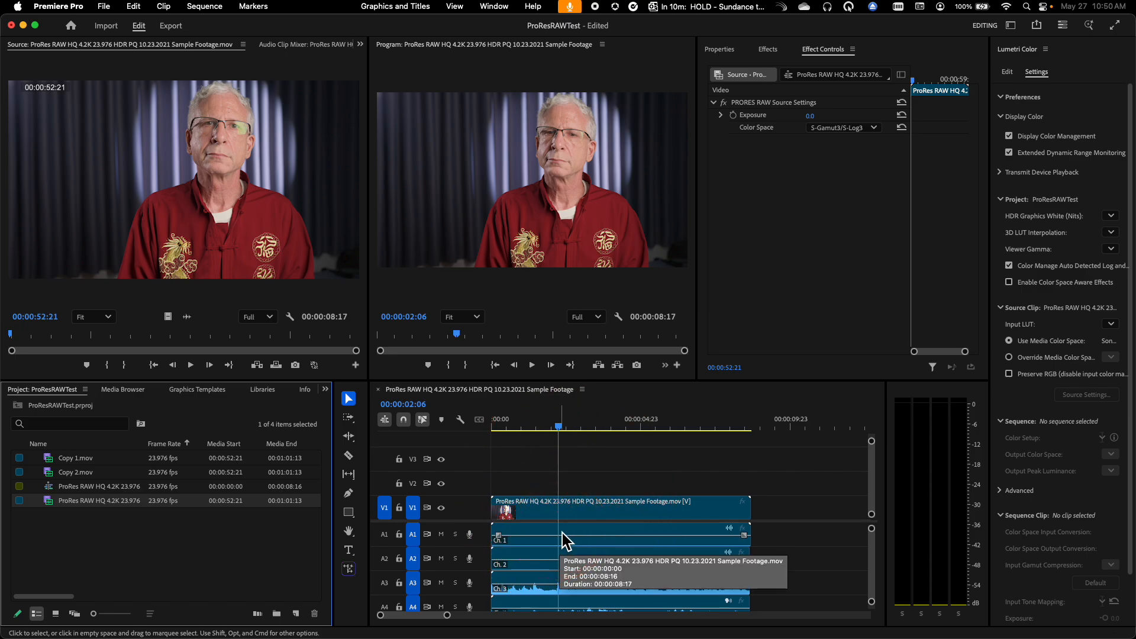
click(993, 344)
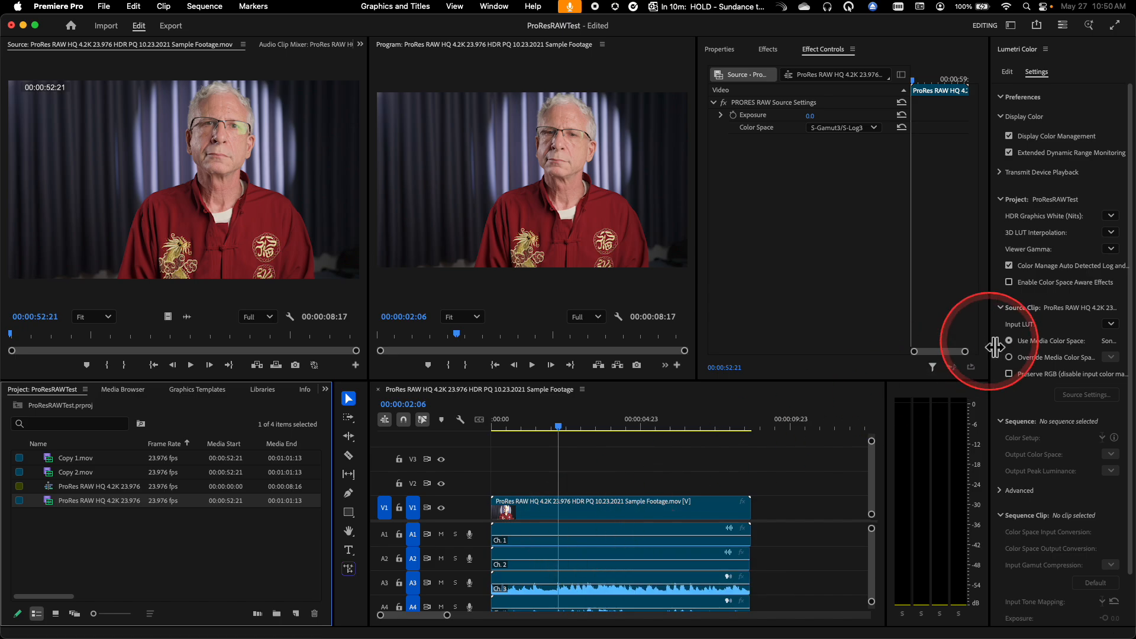
Step: Confirm the sequence color setup as Direct Rec. 709 (SDR) in the widened Lumetri settings
drag(992, 344, 897, 341)
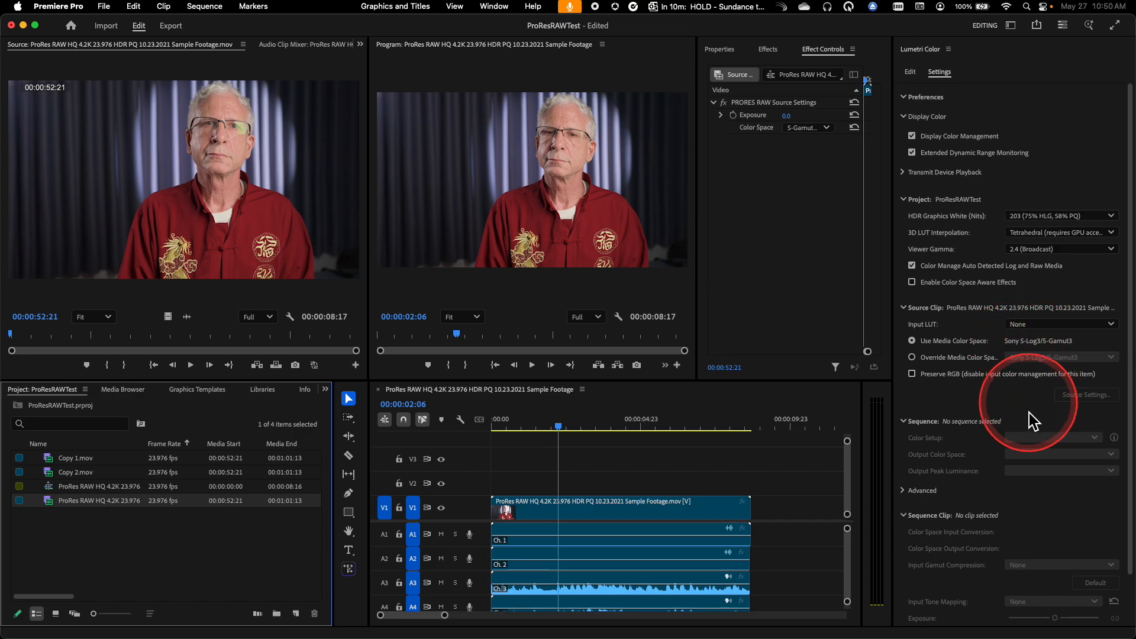
click(474, 401)
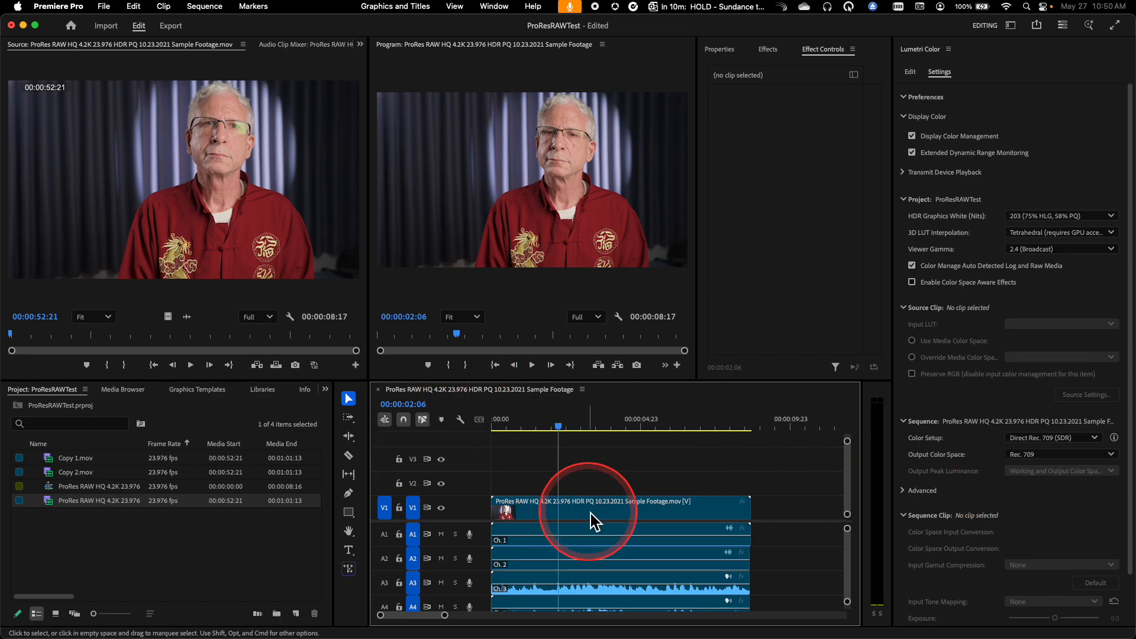
click(1062, 438)
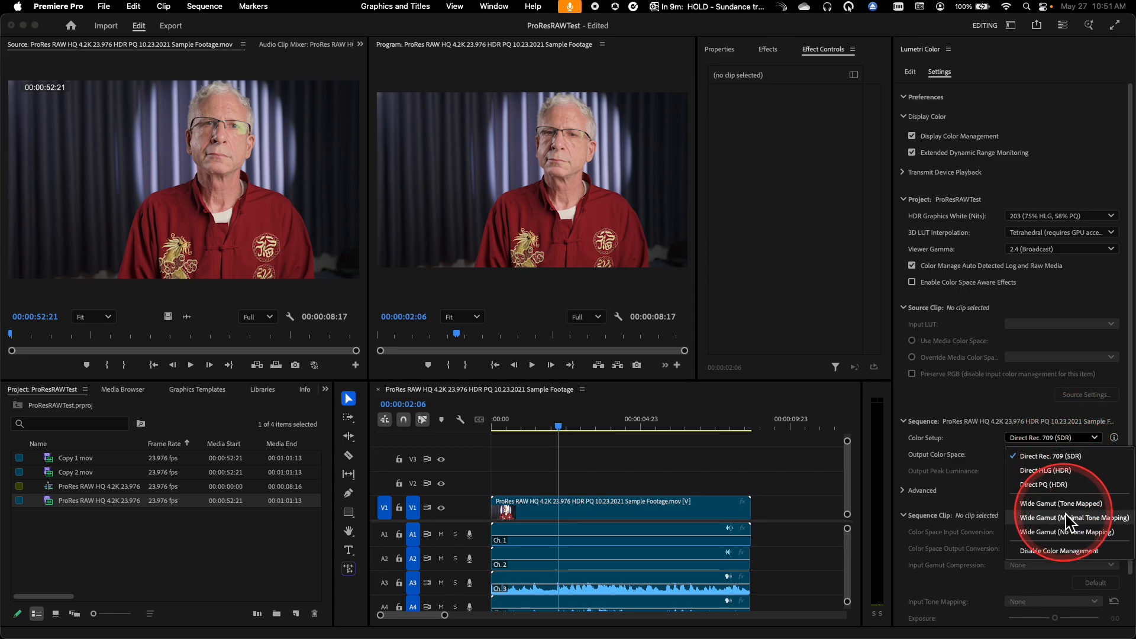
click(988, 444)
click(945, 172)
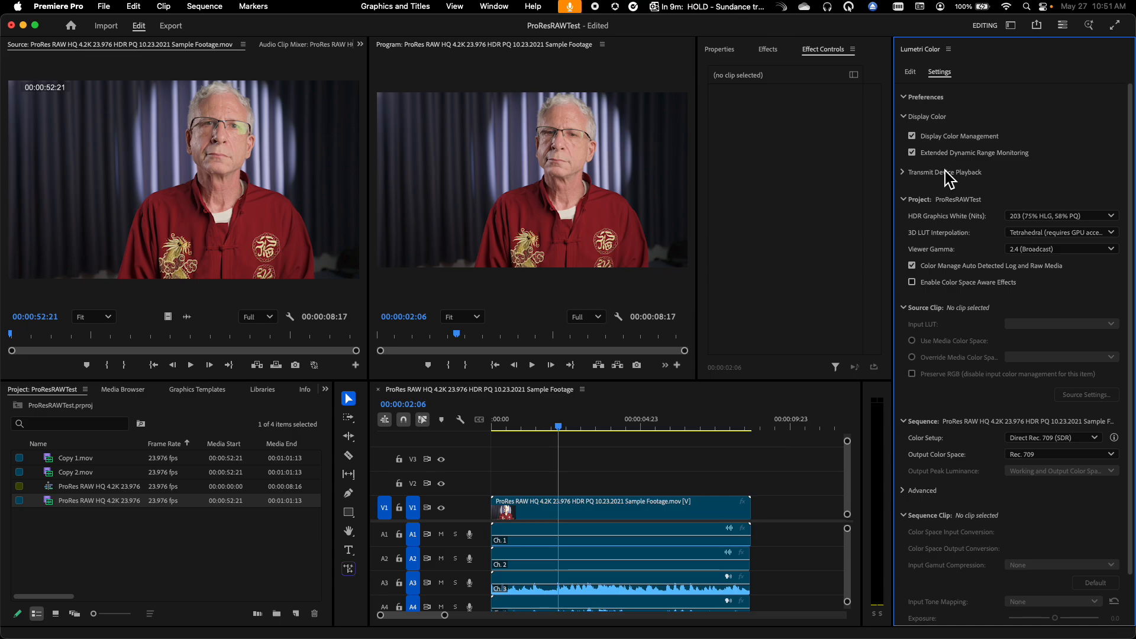
Step: Lower the timeline clip's Basic Correction exposure to -2.3
click(915, 76)
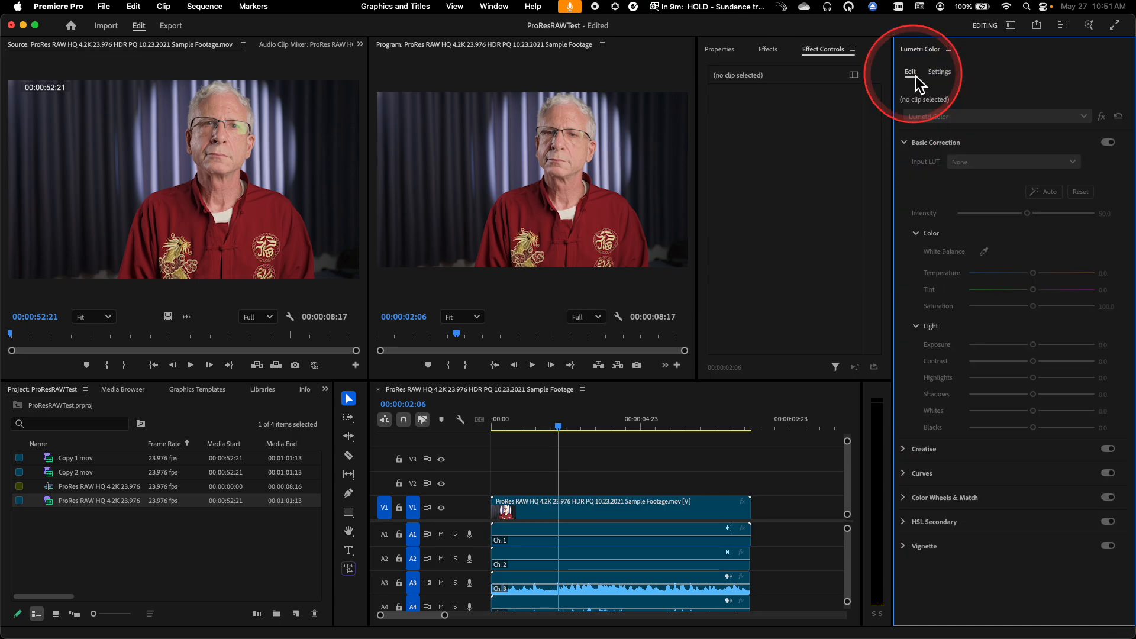
click(605, 517)
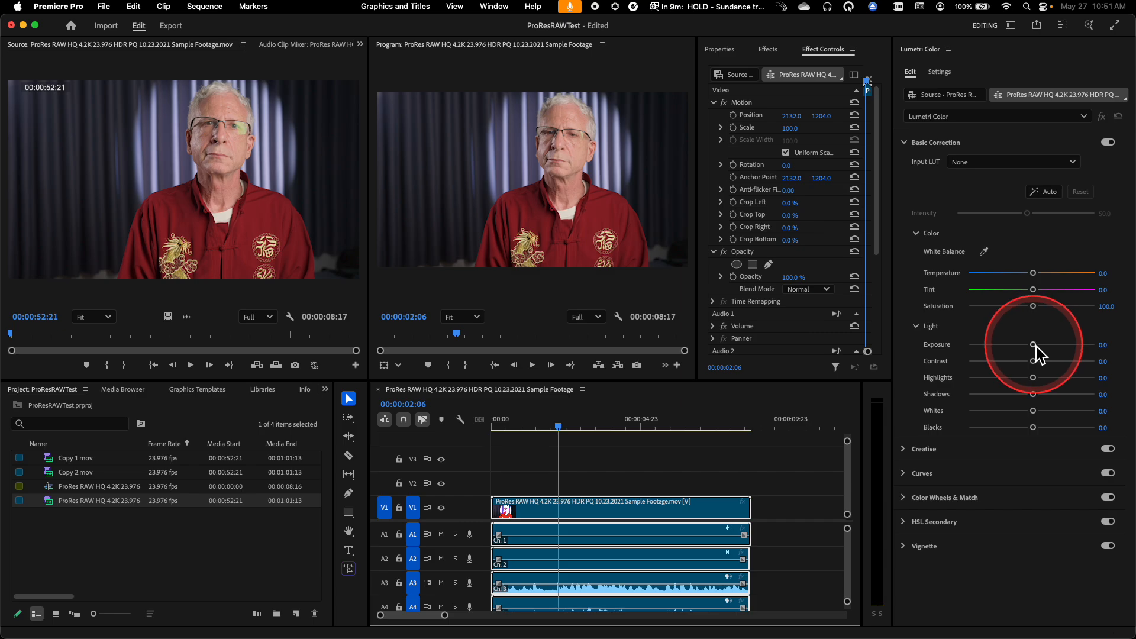
mouse_move(1034, 346)
mouse_down()
mouse_move(989, 347)
mouse_move(1053, 355)
mouse_move(994, 350)
mouse_move(1039, 350)
mouse_move(998, 351)
mouse_move(1009, 347)
mouse_up()
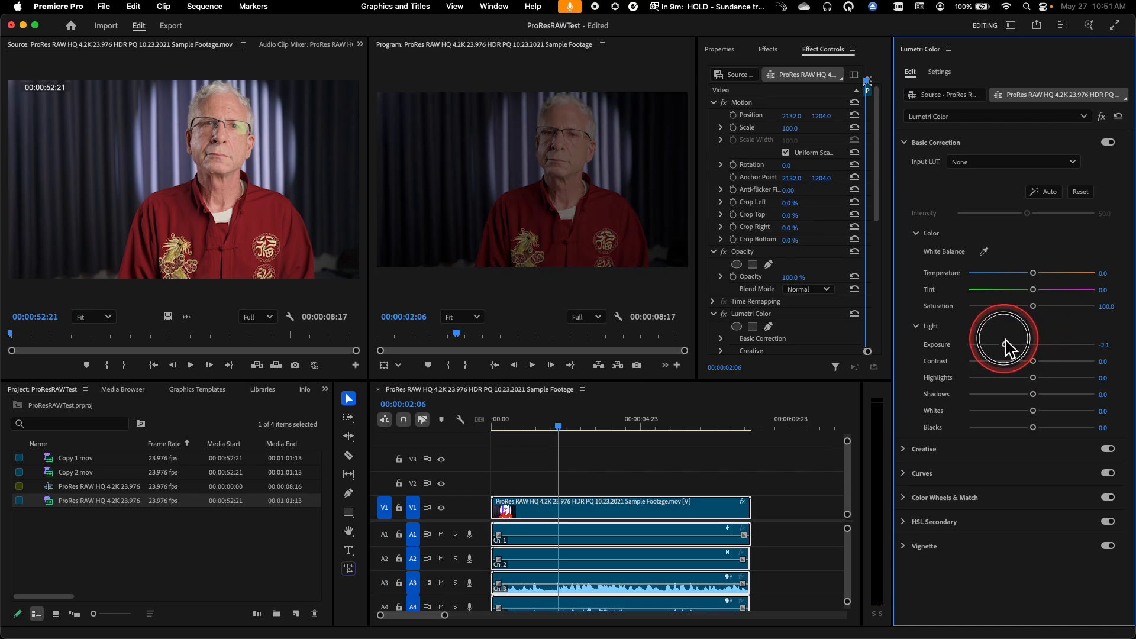
drag(1005, 347, 1003, 346)
Step: Switch the sequence to Wide Gamut (Tone Mapped) and raise the clip's exposure to -2.0
click(942, 76)
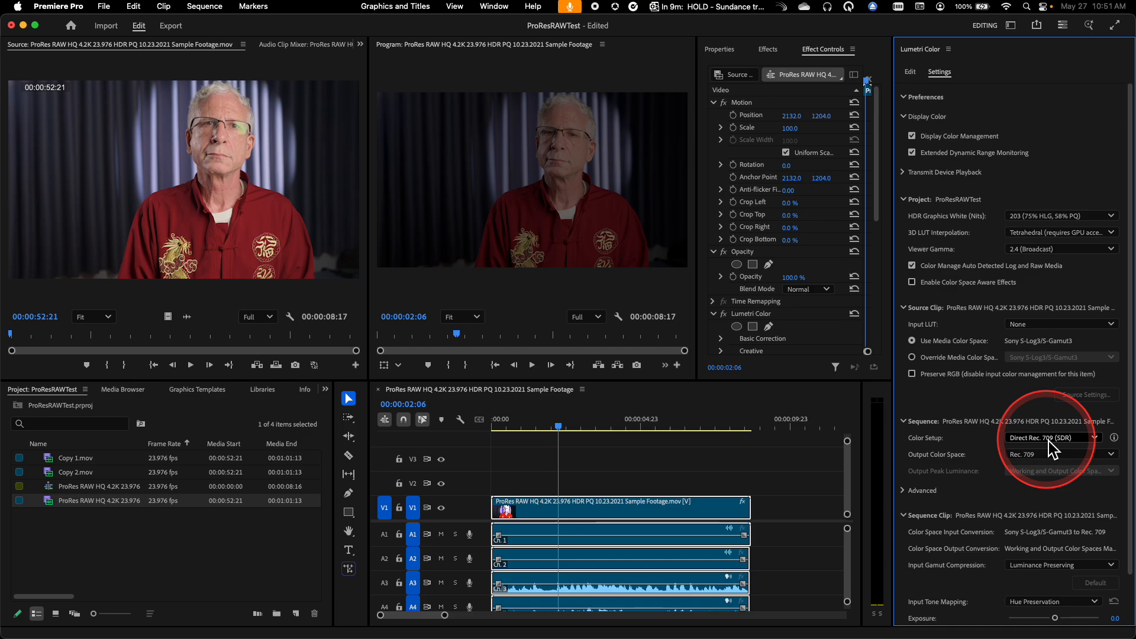
click(1051, 448)
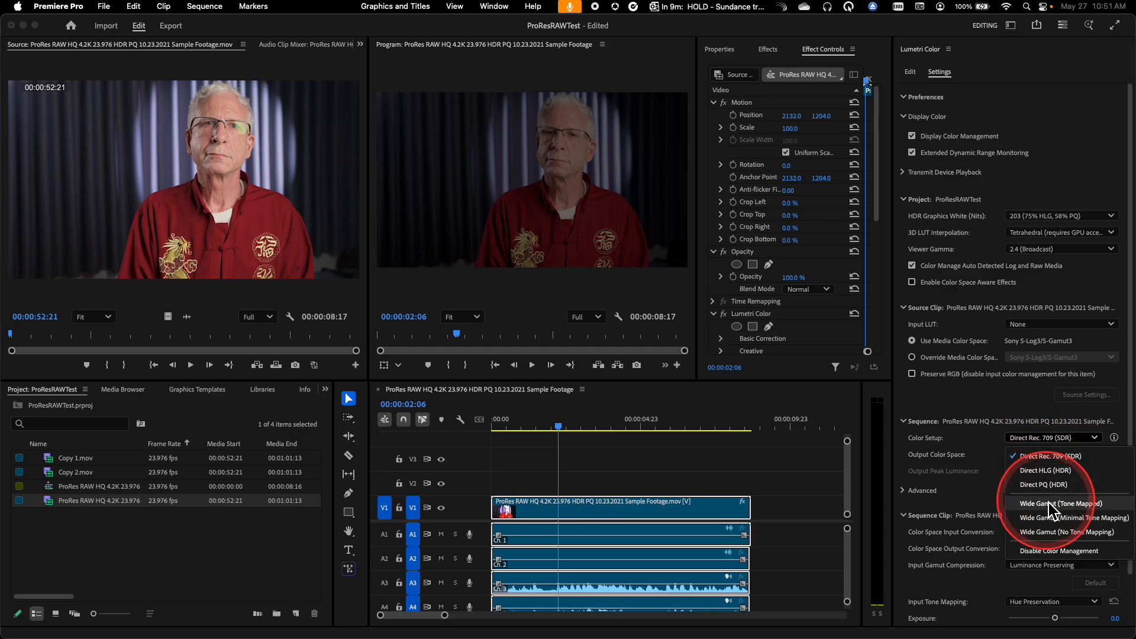
click(1032, 504)
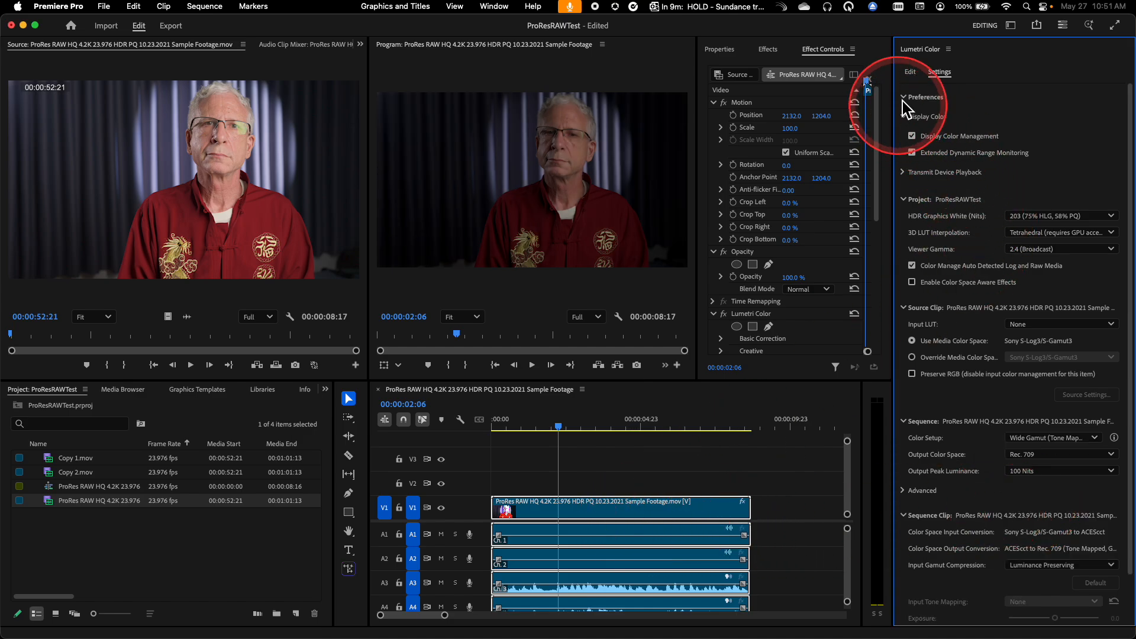
click(910, 73)
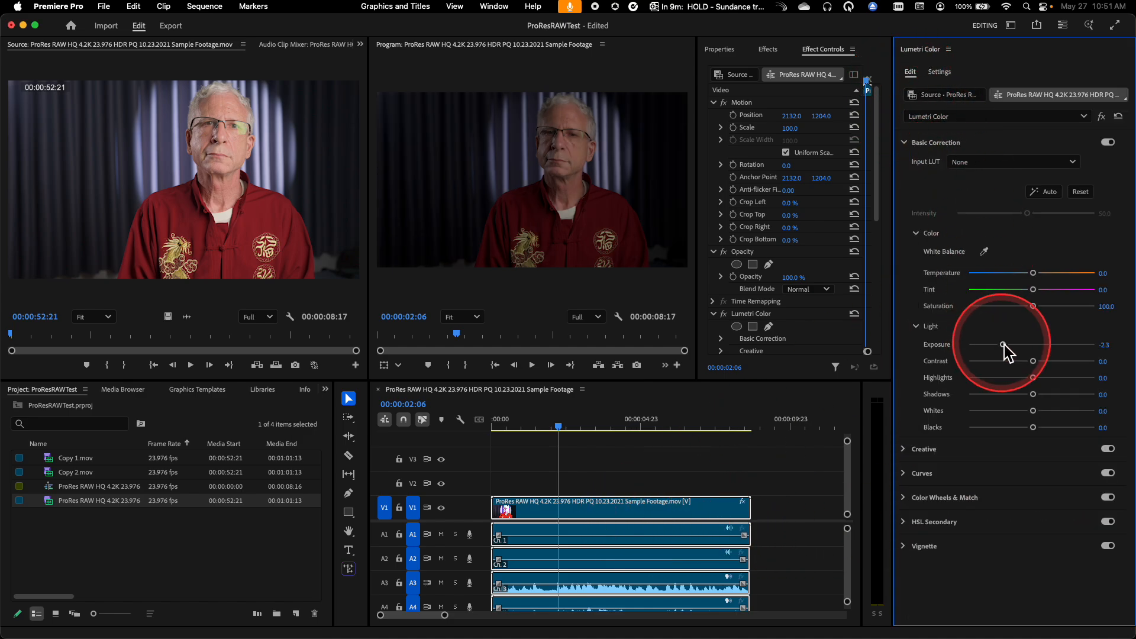
mouse_move(1003, 345)
mouse_down()
mouse_move(1019, 346)
mouse_move(1008, 345)
mouse_up()
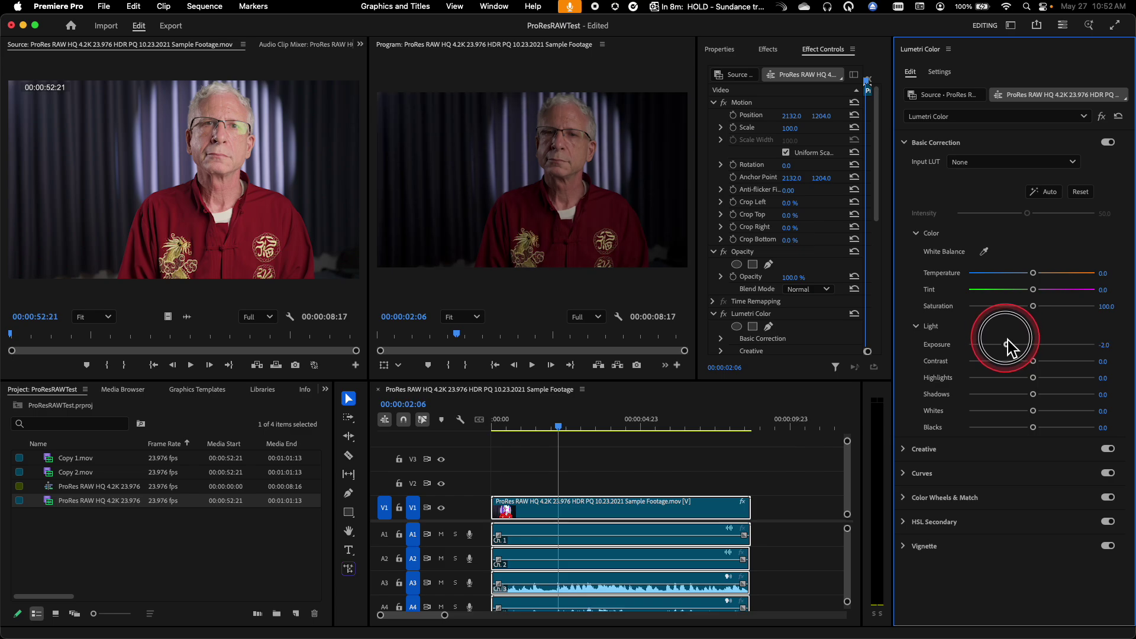
Step: Toggle the color setup between Direct Rec. 709 (SDR) and Wide Gamut (Tone Mapped) to compare
click(939, 75)
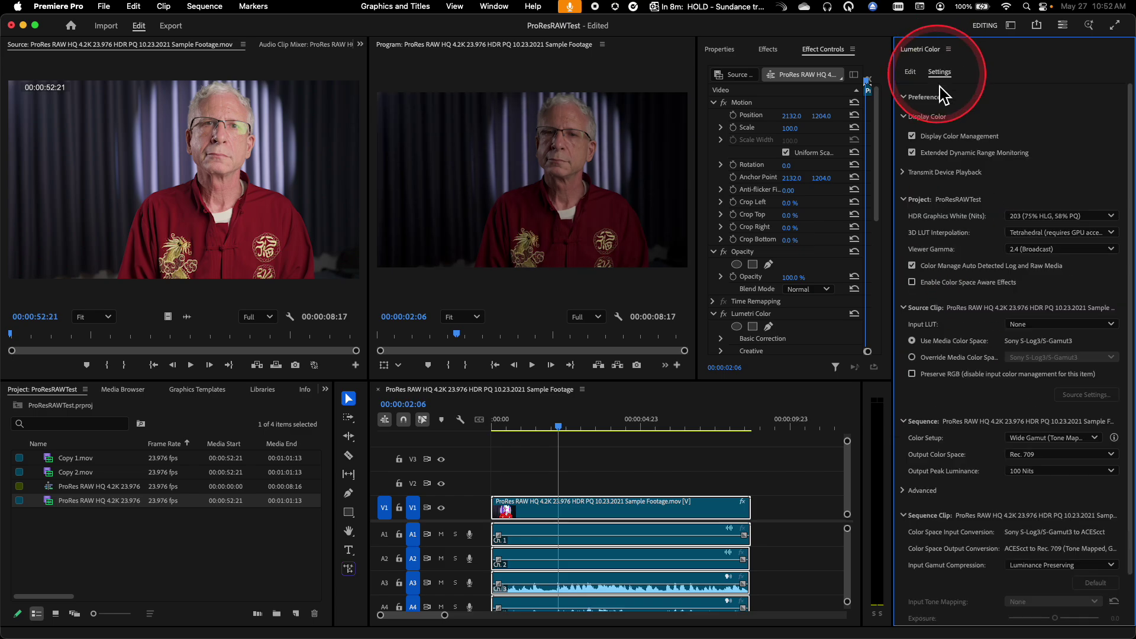
click(1054, 438)
click(1052, 457)
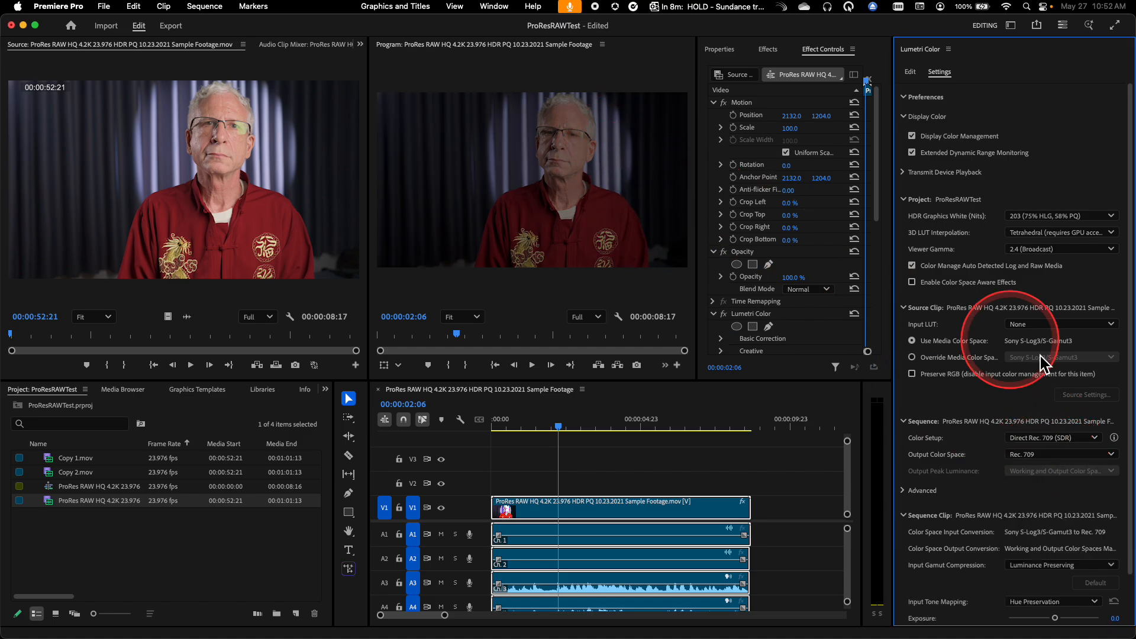
click(1036, 438)
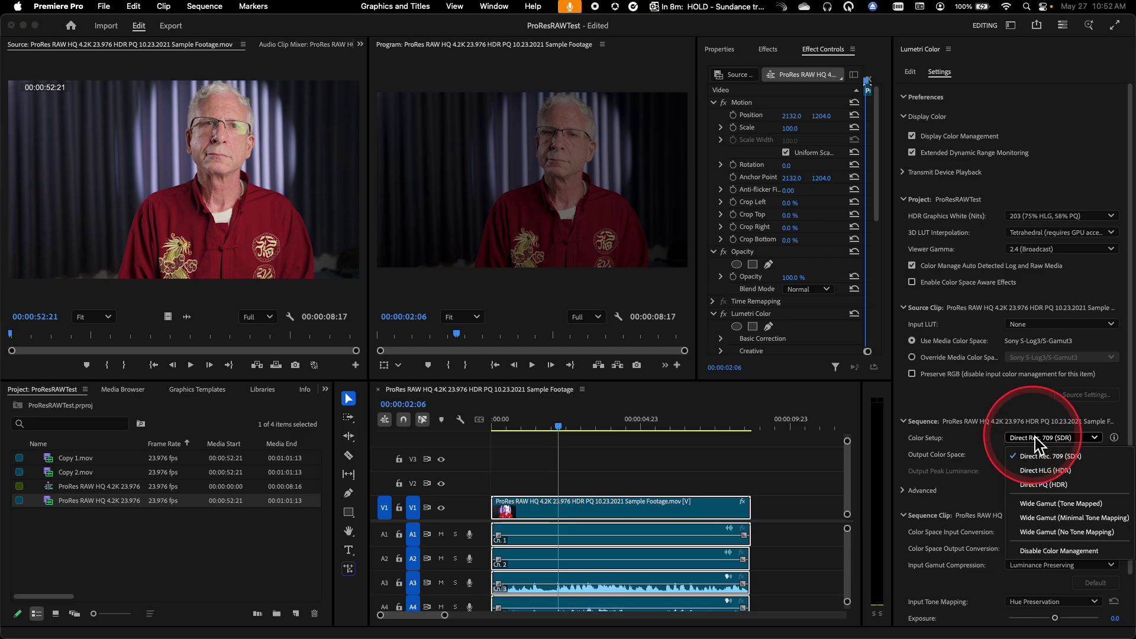
click(1041, 502)
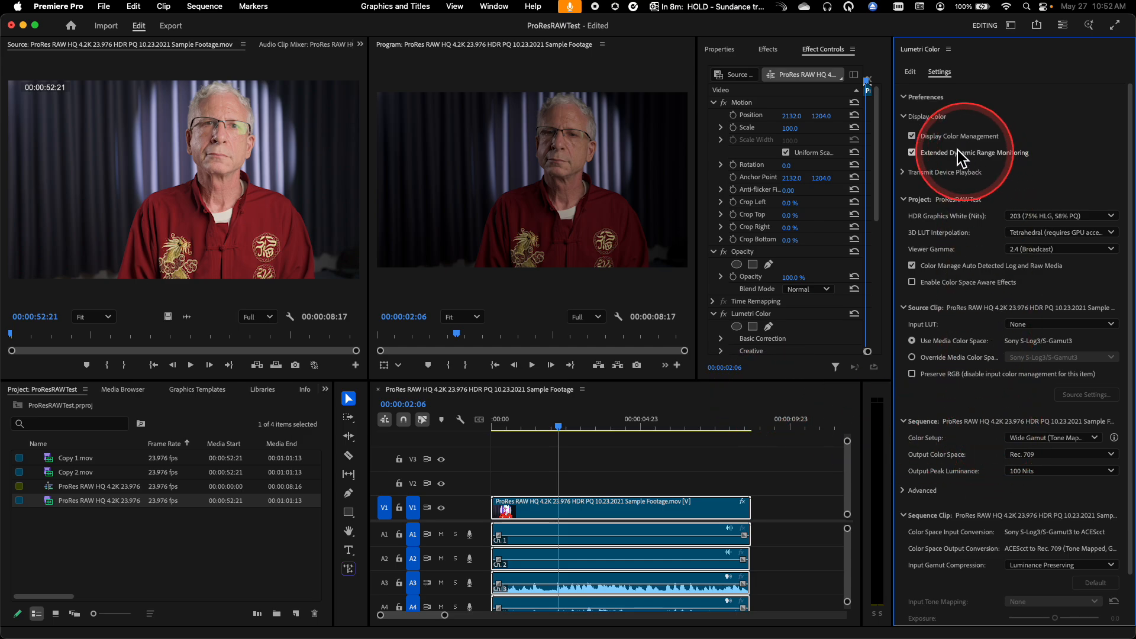
click(912, 73)
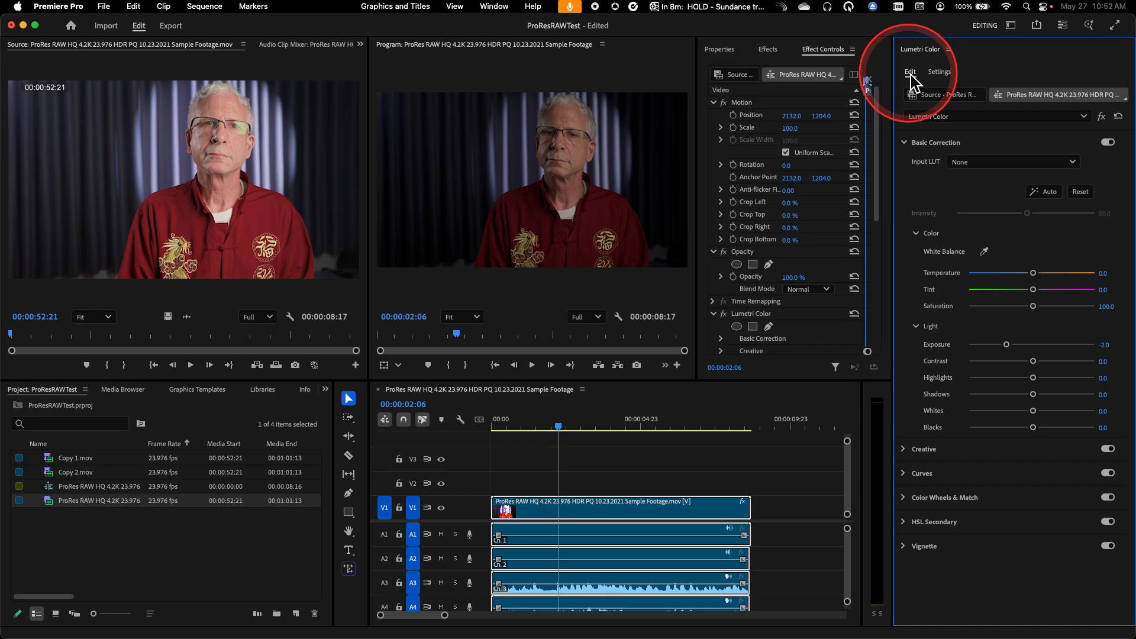
click(940, 72)
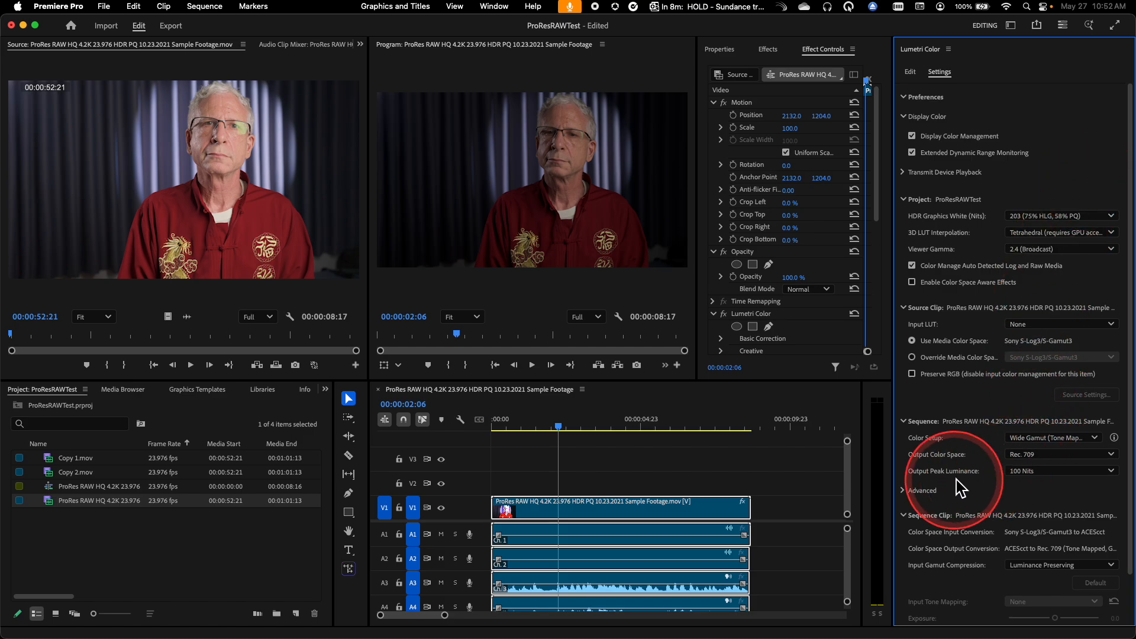
click(1039, 444)
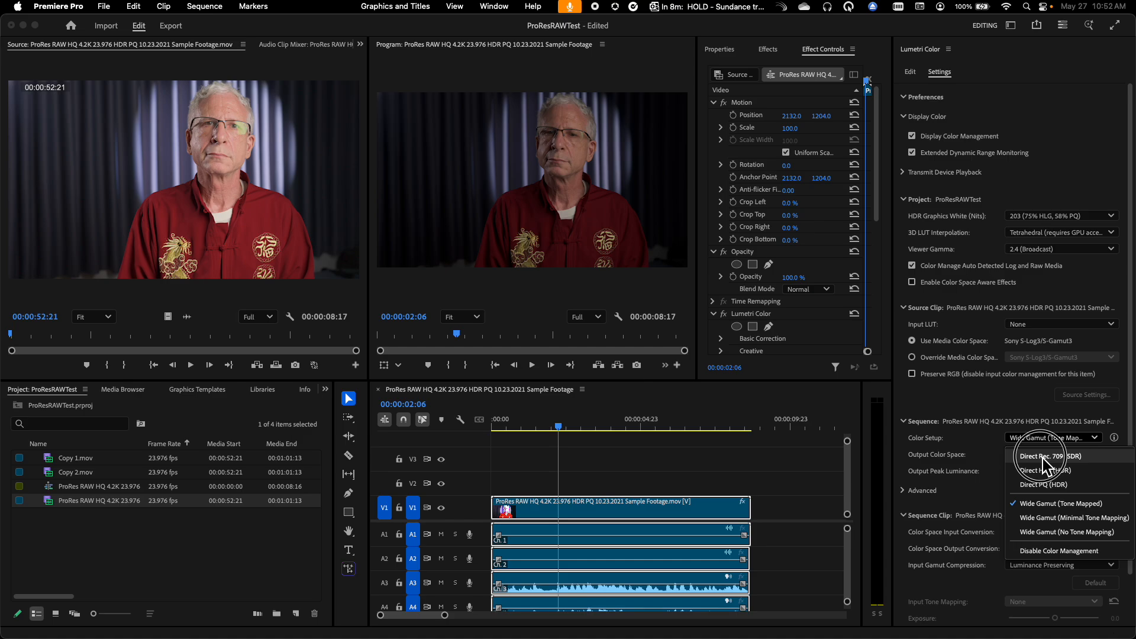
Step: Return the sequence to Direct Rec. 709 (SDR) and reveal the source clip's ProRes RAW Source Settings
click(1043, 458)
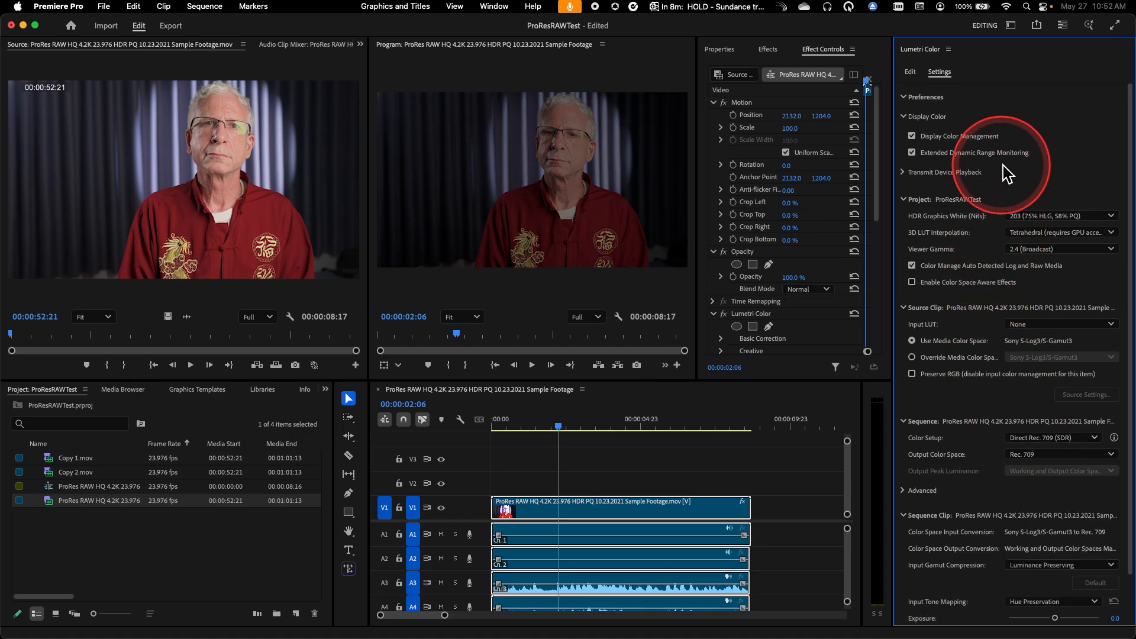
click(905, 117)
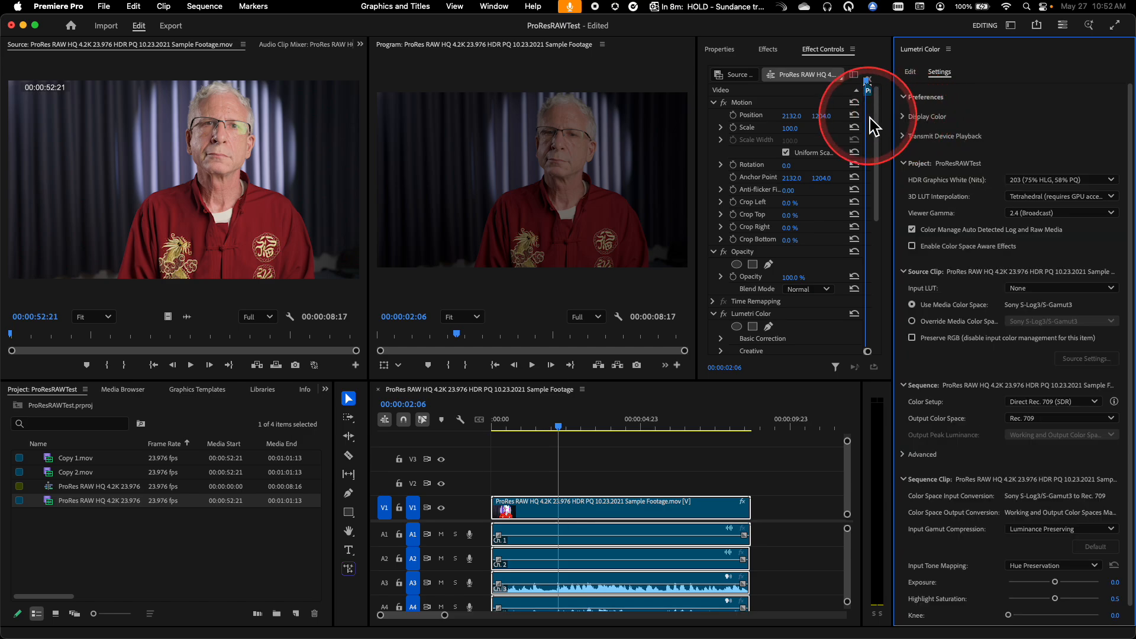
click(313, 193)
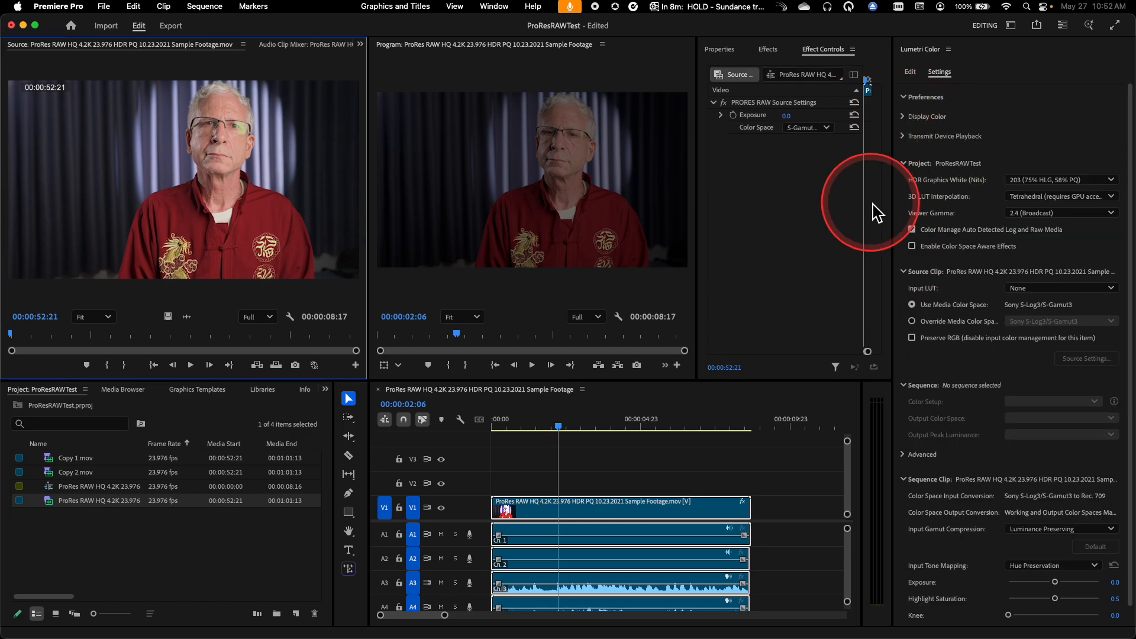
drag(898, 203, 1007, 198)
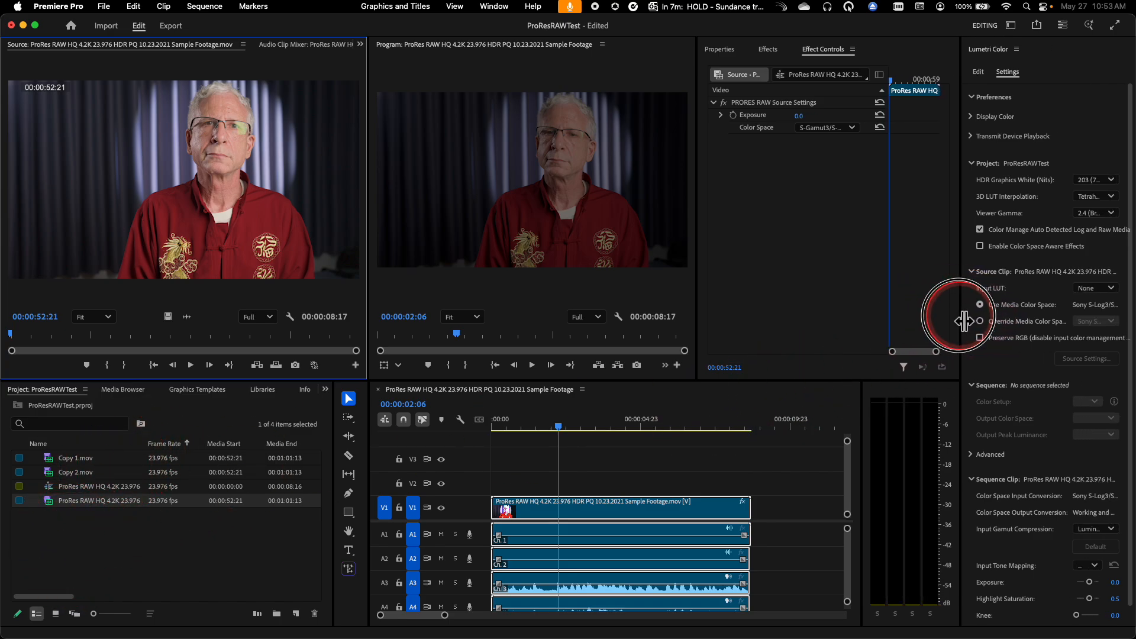
Step: Turn off Color Manage Auto Detected Log and Raw Media so the clip reads as Rec. 709
drag(1012, 320, 919, 318)
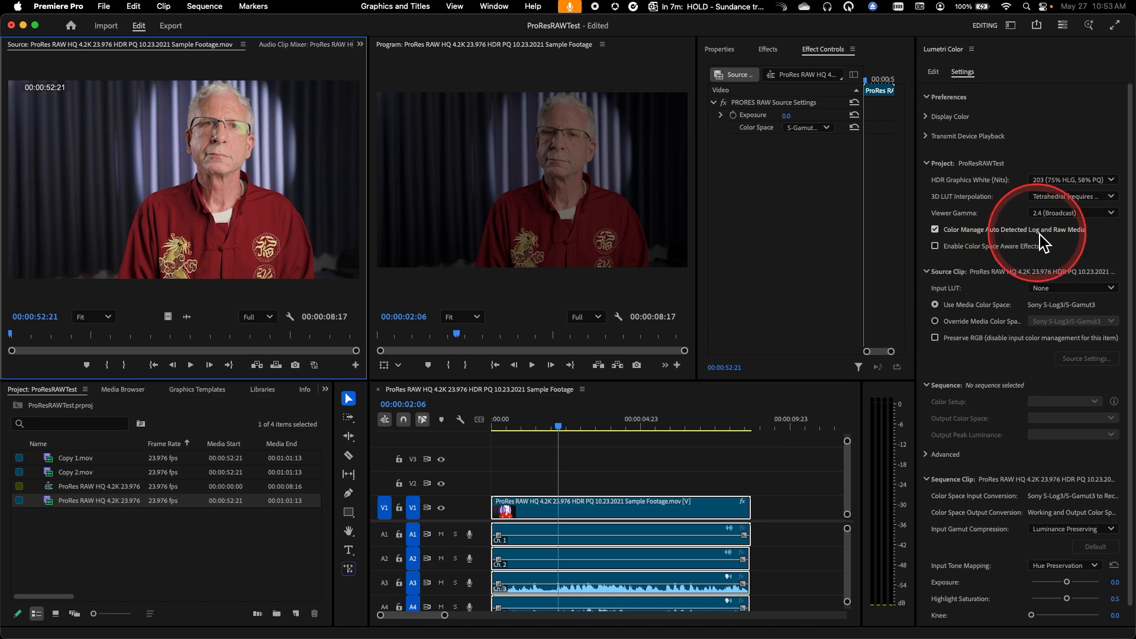
click(935, 229)
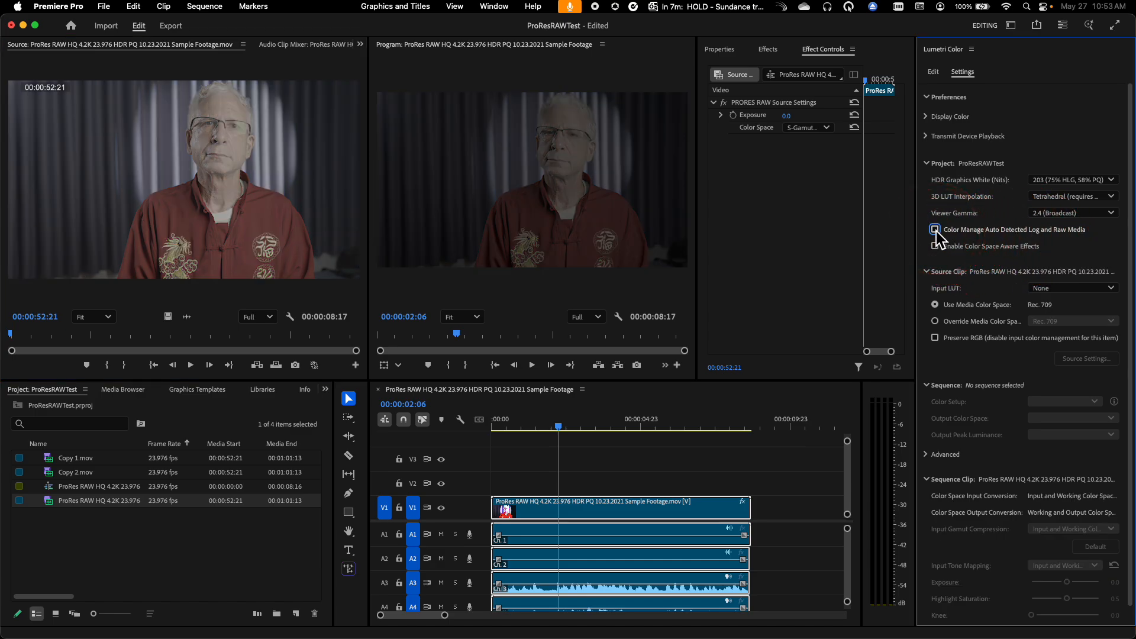
click(937, 236)
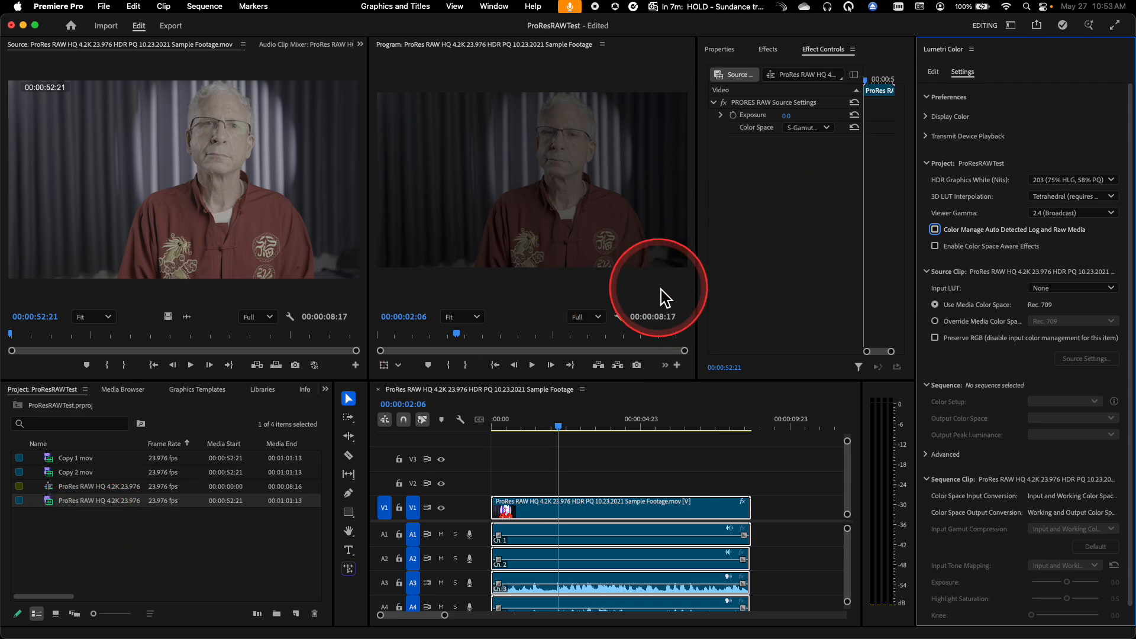
Step: Start saving the ProRes RAW Source Settings as a preset, then cancel the dialog
right_click(760, 107)
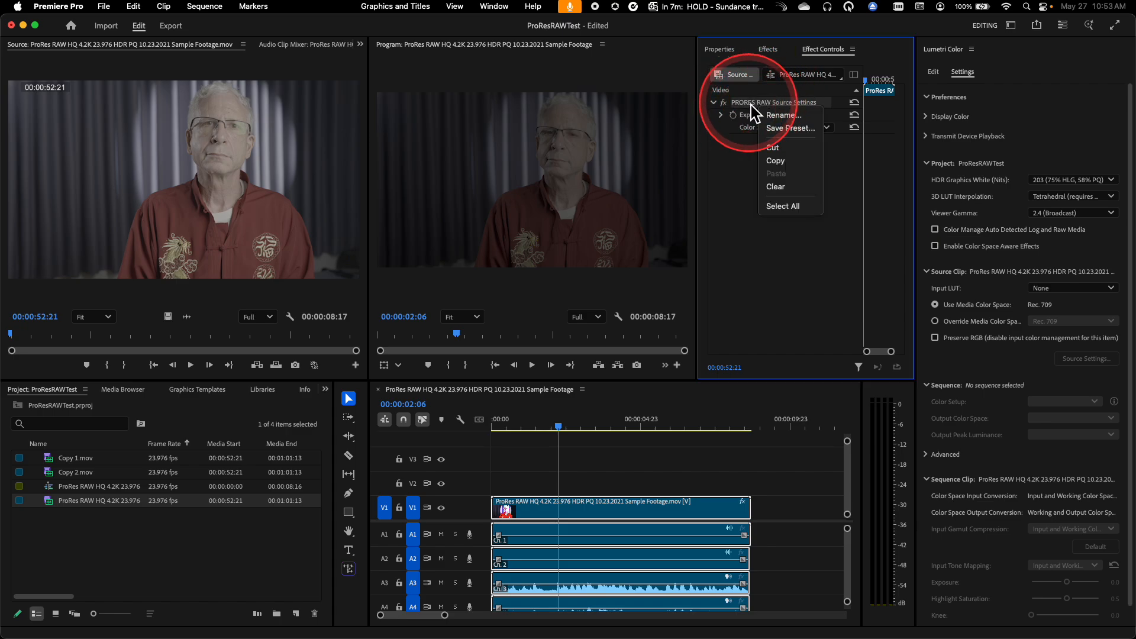
click(791, 128)
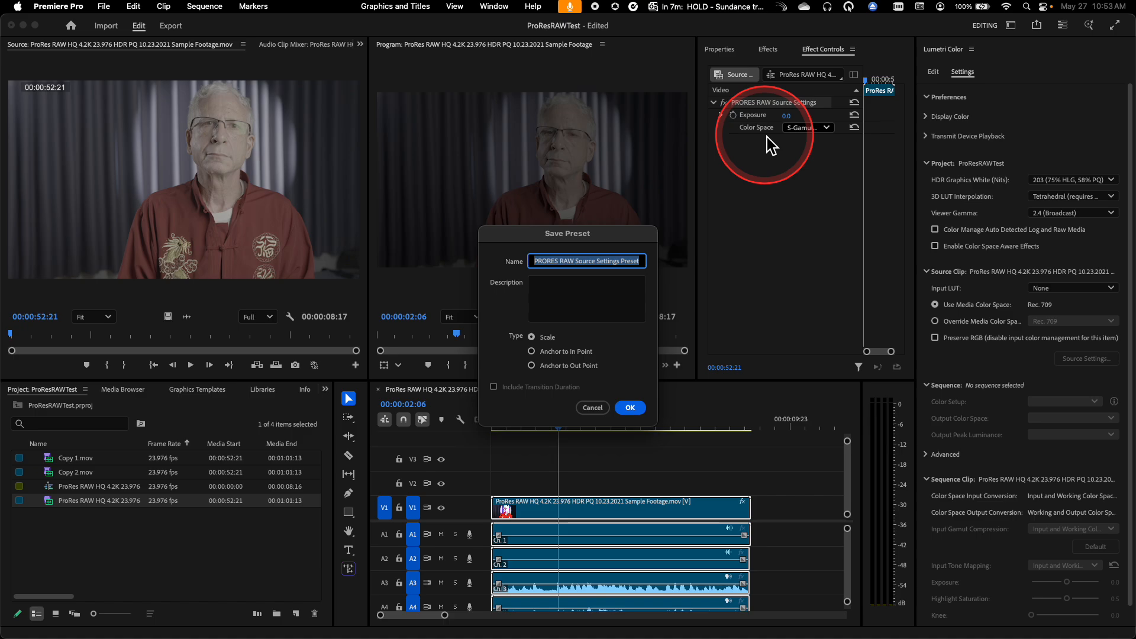
click(579, 262)
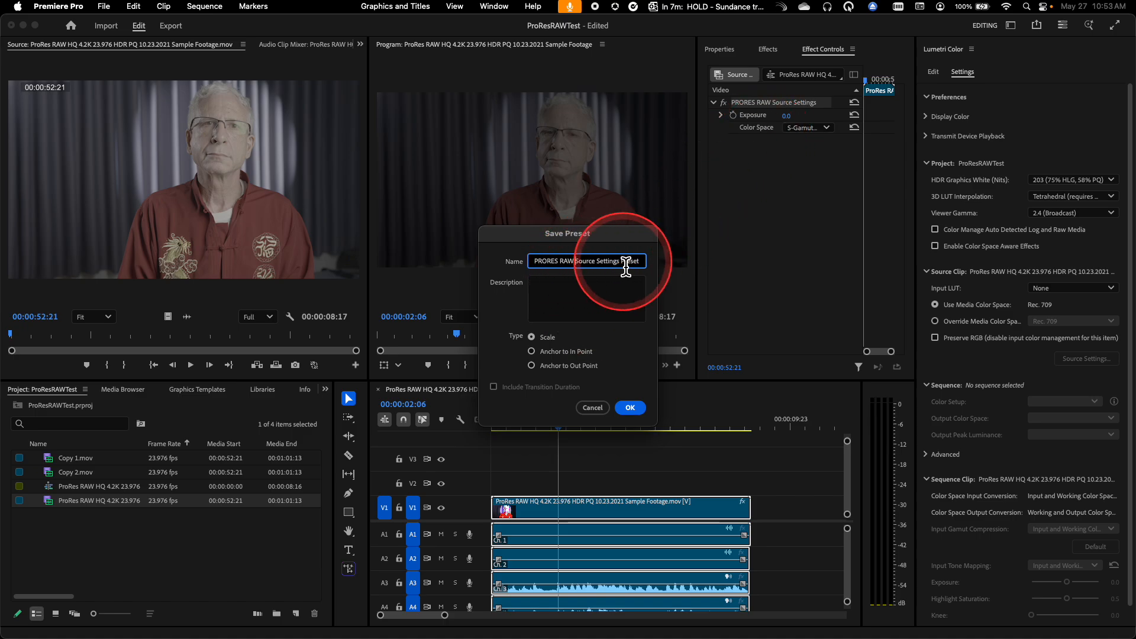
text(S-Gamut)
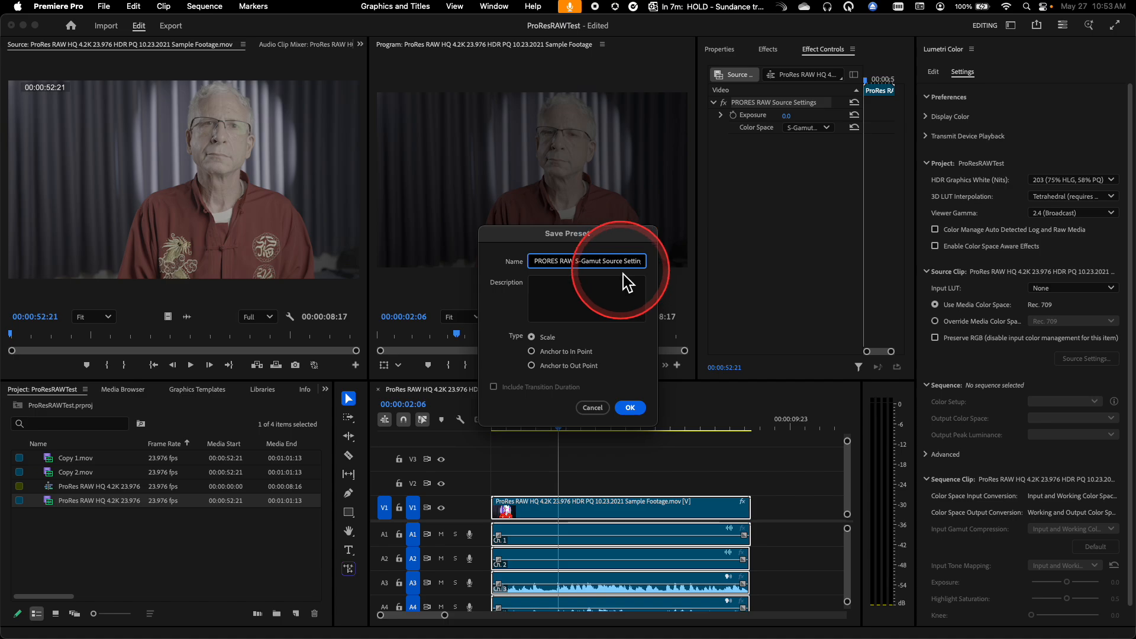
click(593, 408)
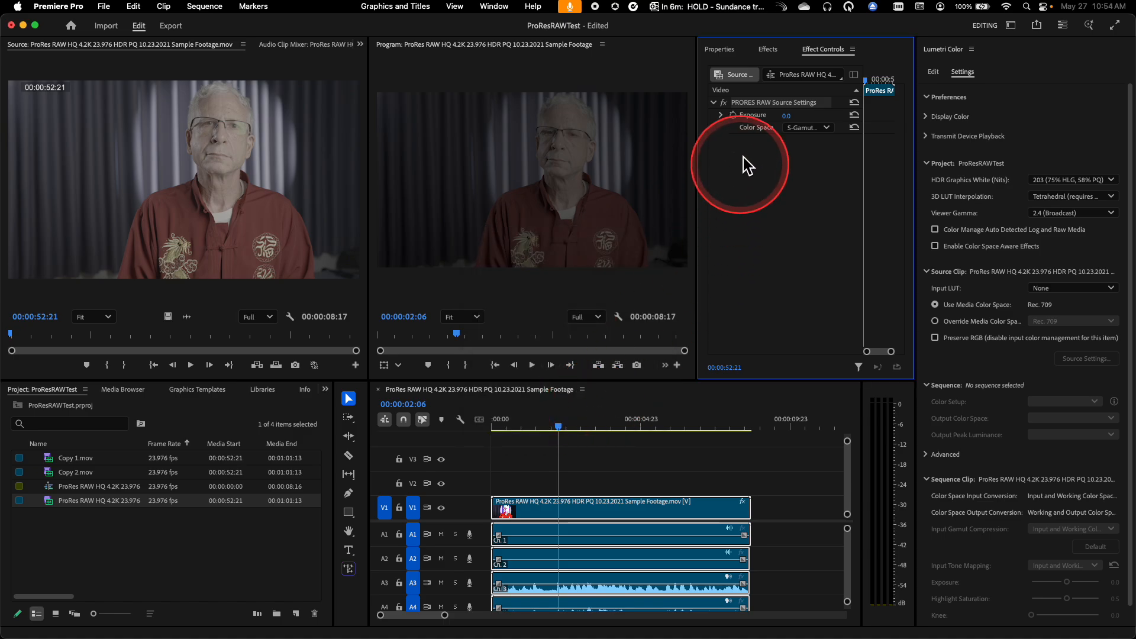
Step: Apply the S-Gamut SLog3 source settings preset to Copy 1.mov, Copy 2.mov and the original ProRes RAW clip
click(768, 49)
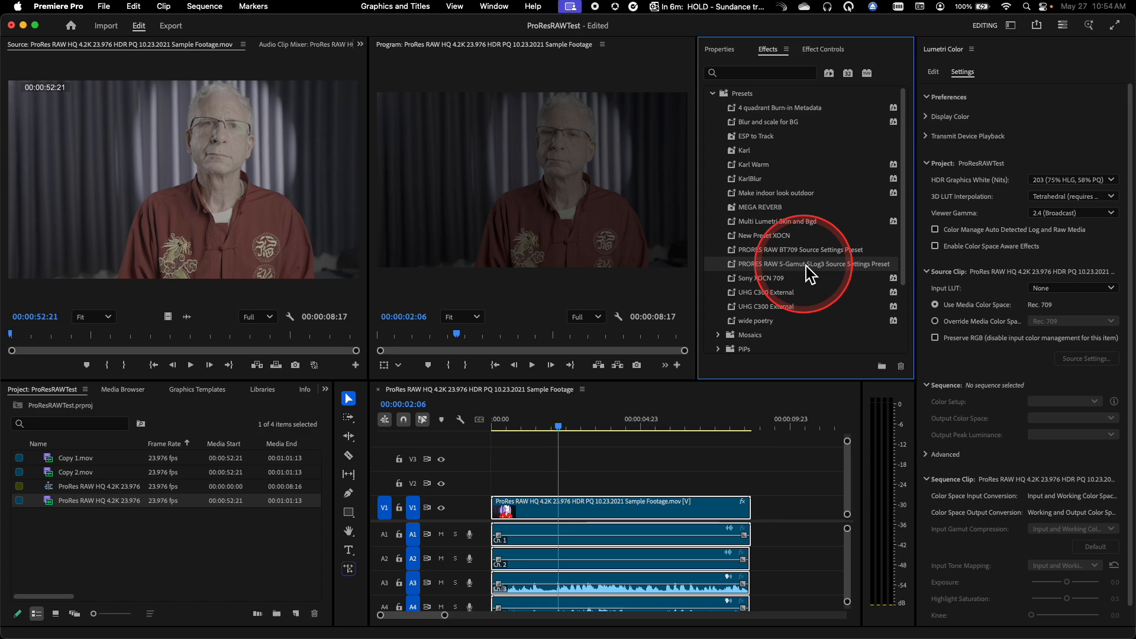
click(151, 551)
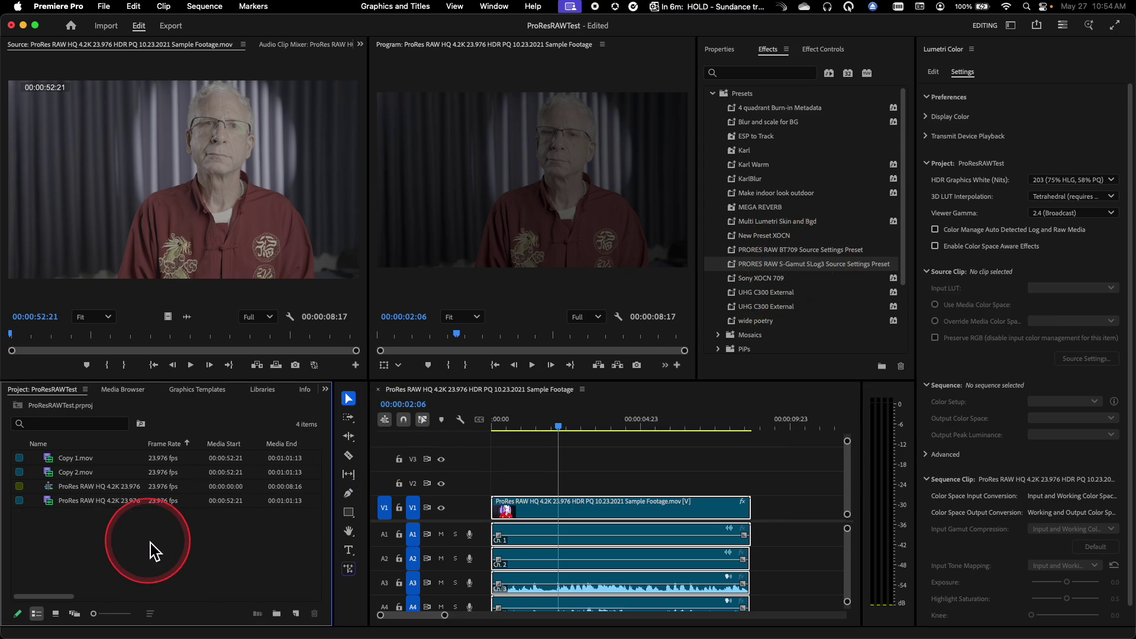
click(59, 499)
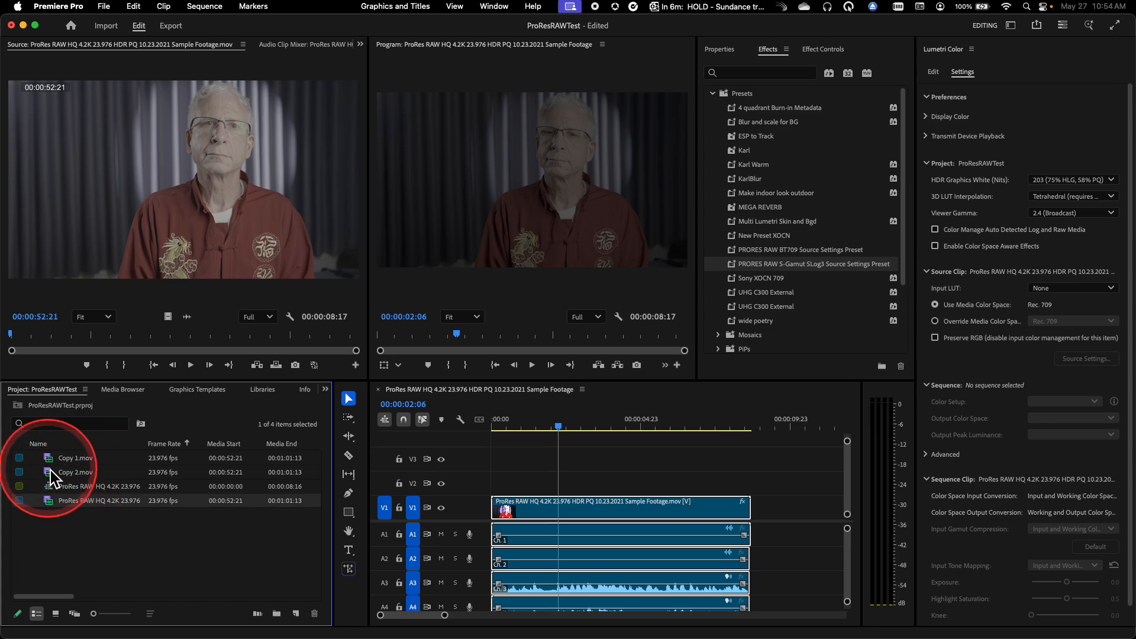
super+click(49, 480)
super+click(49, 461)
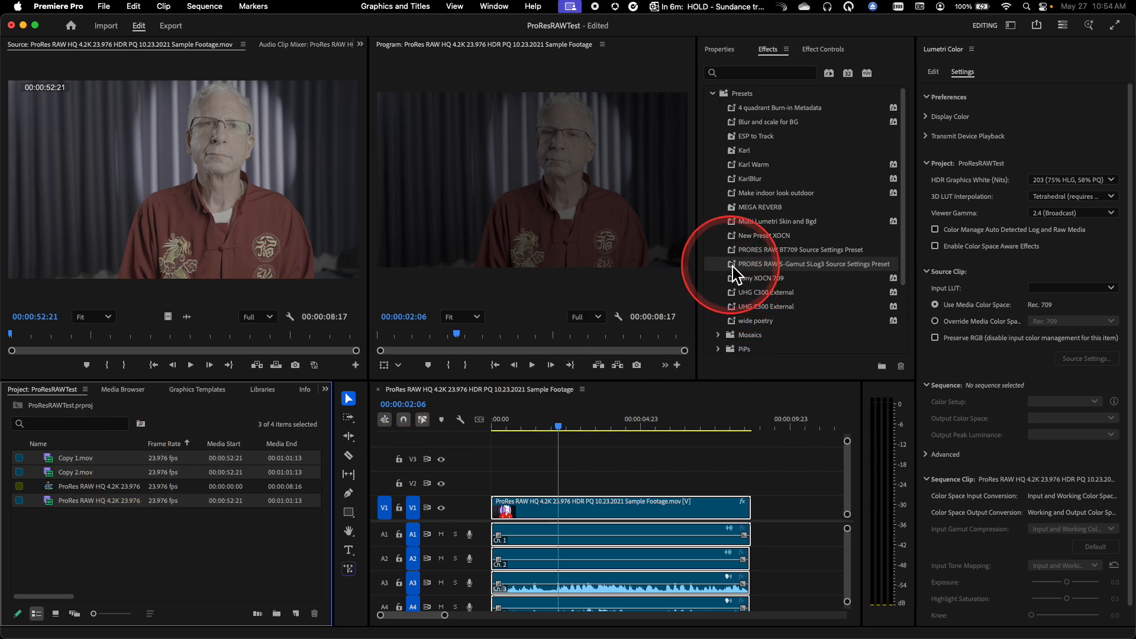
drag(733, 266, 164, 474)
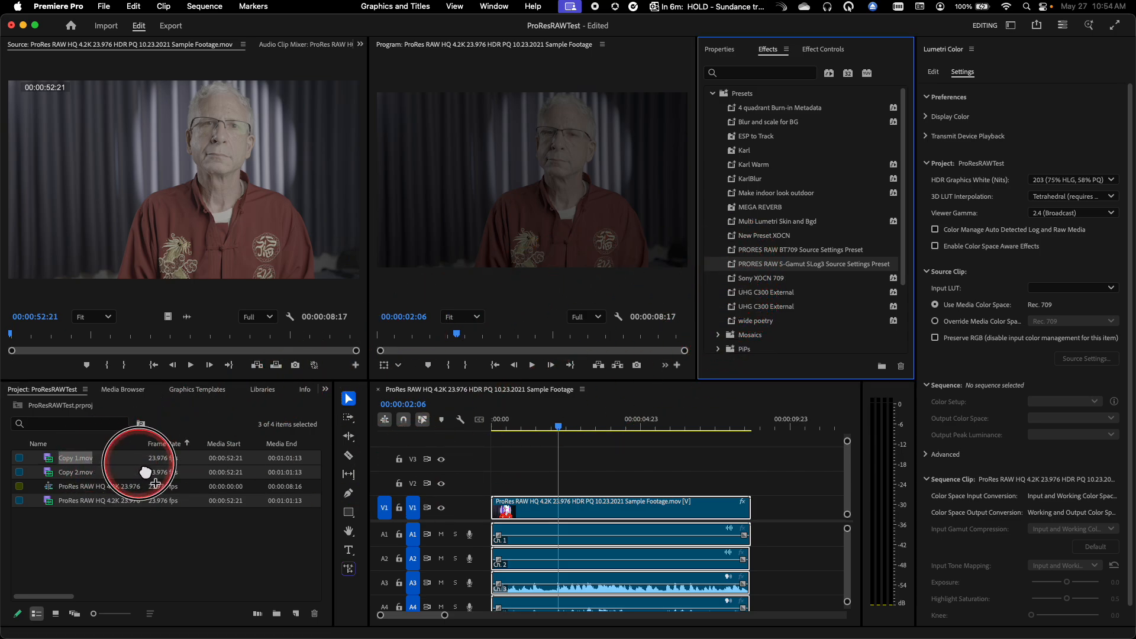
Step: Verify each of the three clips shows S-Gamut source settings in Effect Controls
click(54, 459)
double_click(53, 460)
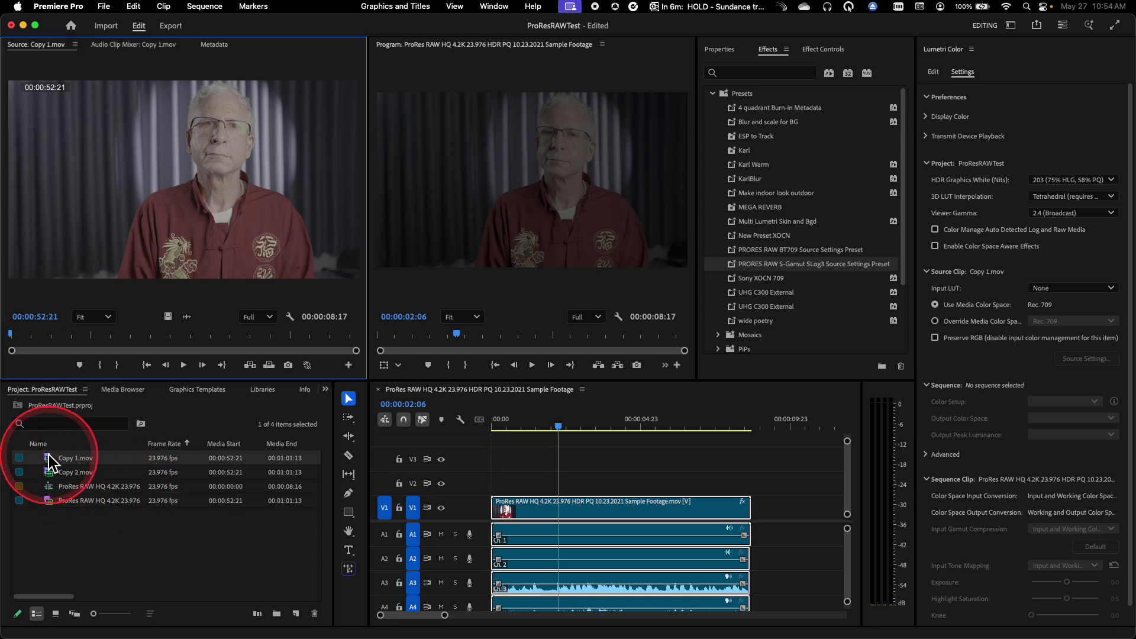
click(821, 51)
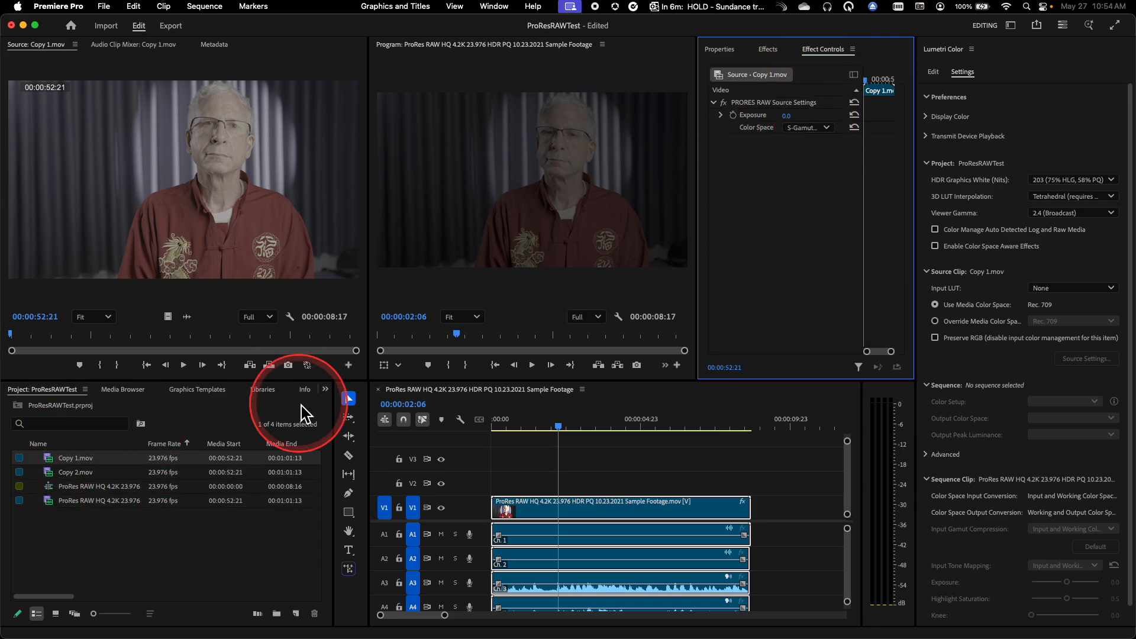
double_click(49, 472)
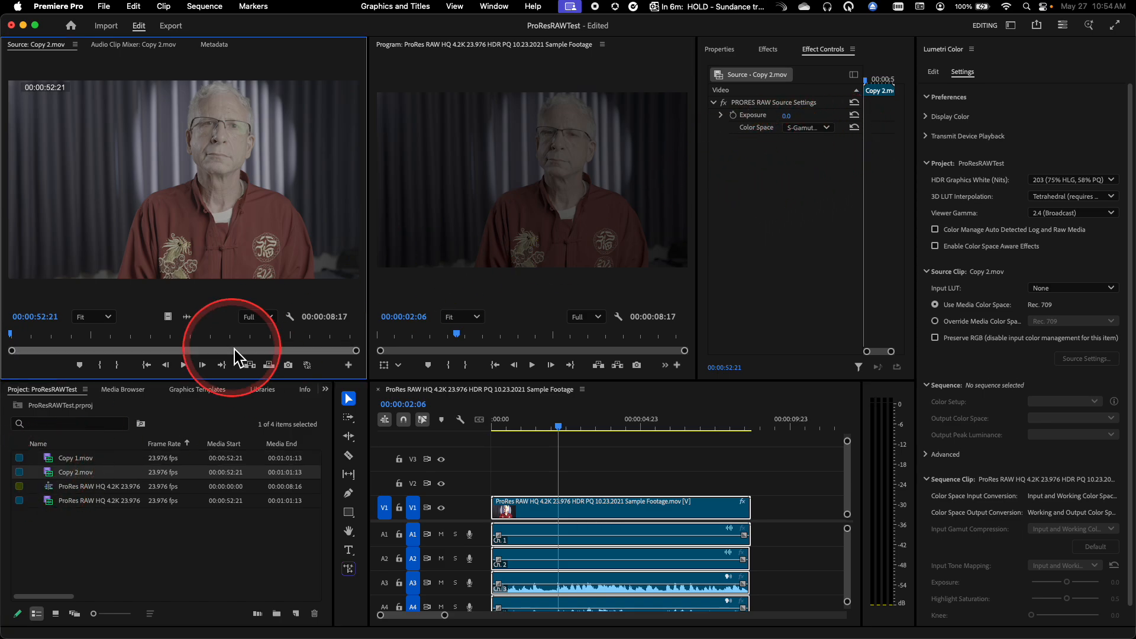
double_click(50, 501)
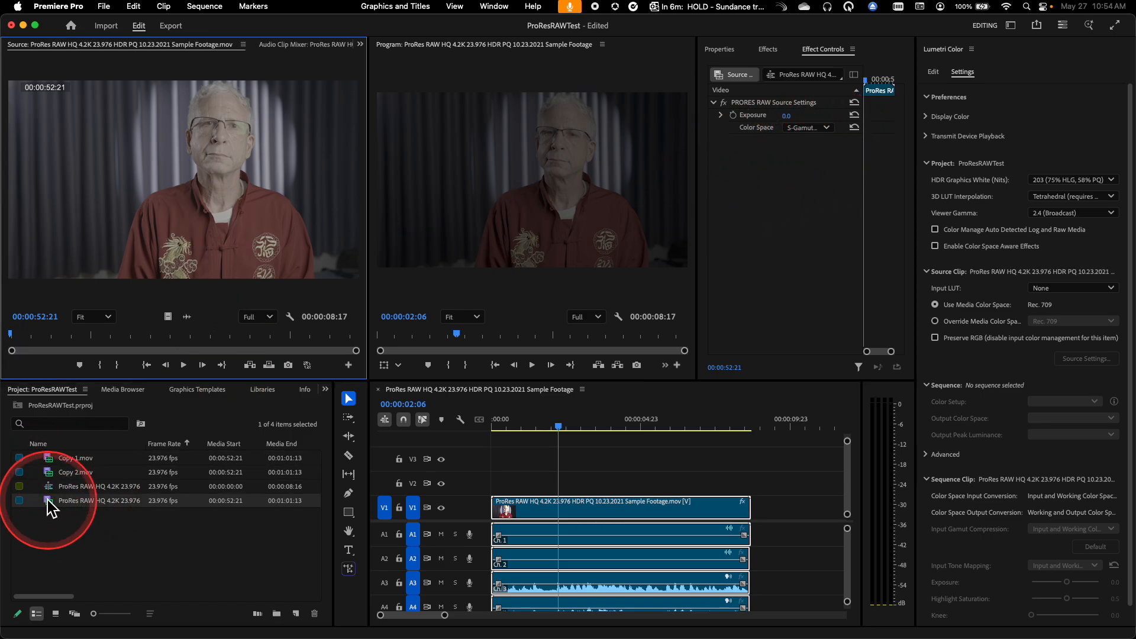
Step: Apply the PRORES RAW BT709 source settings preset to the three selected ProRes RAW clips
click(769, 50)
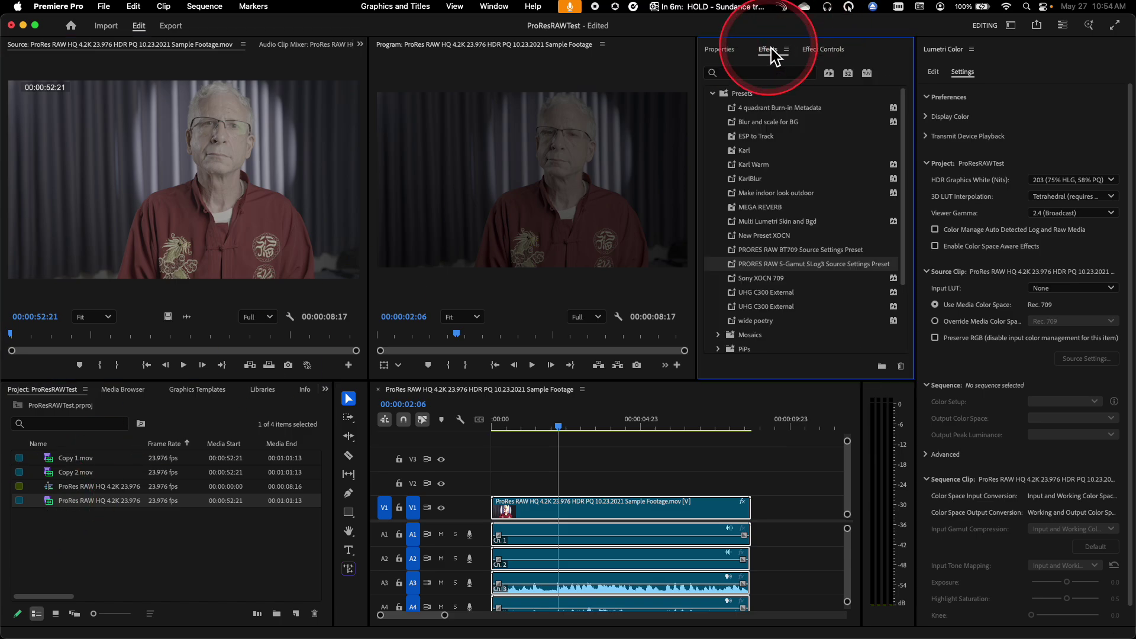
super+click(73, 474)
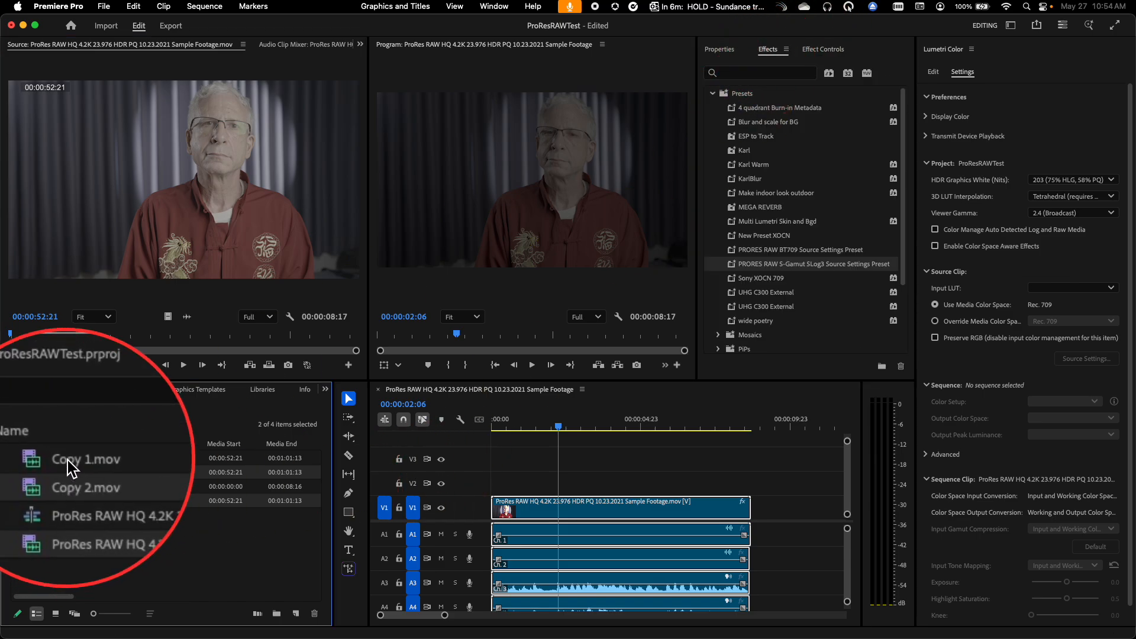
super+click(66, 458)
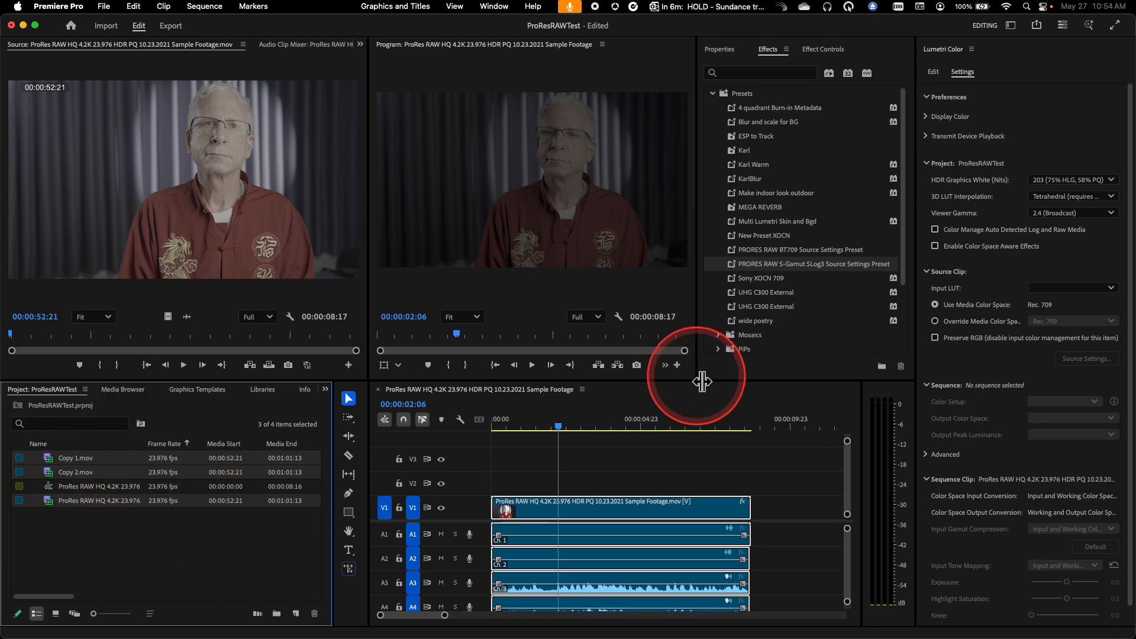
drag(742, 251, 139, 469)
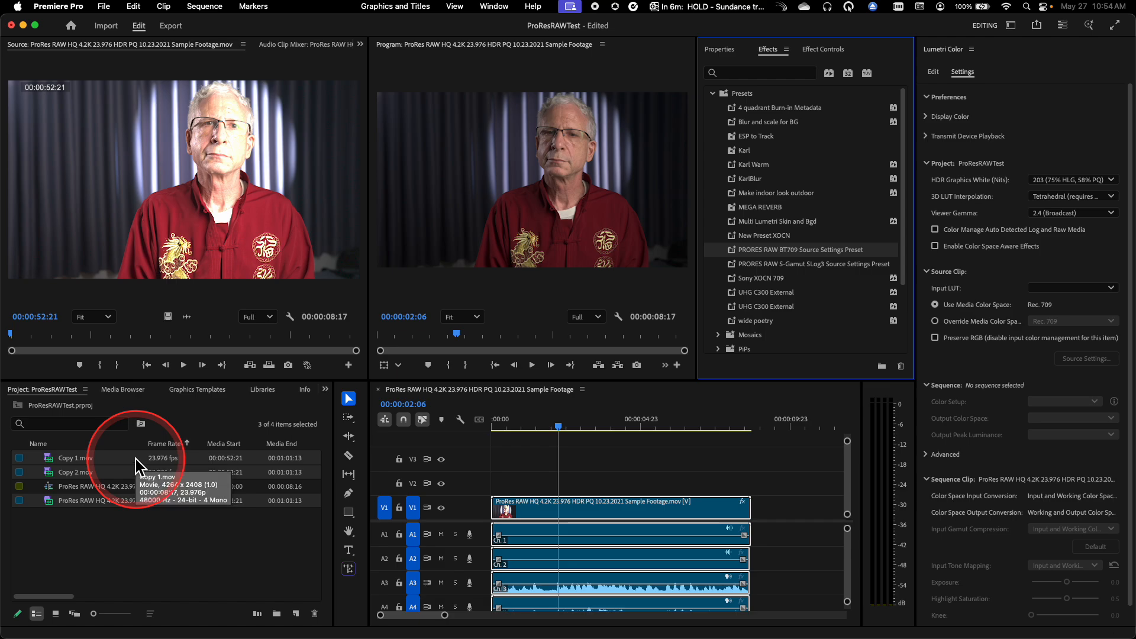
Step: Confirm the original clip and Copy 1.mov now show BT.709 as their source colour space
double_click(53, 501)
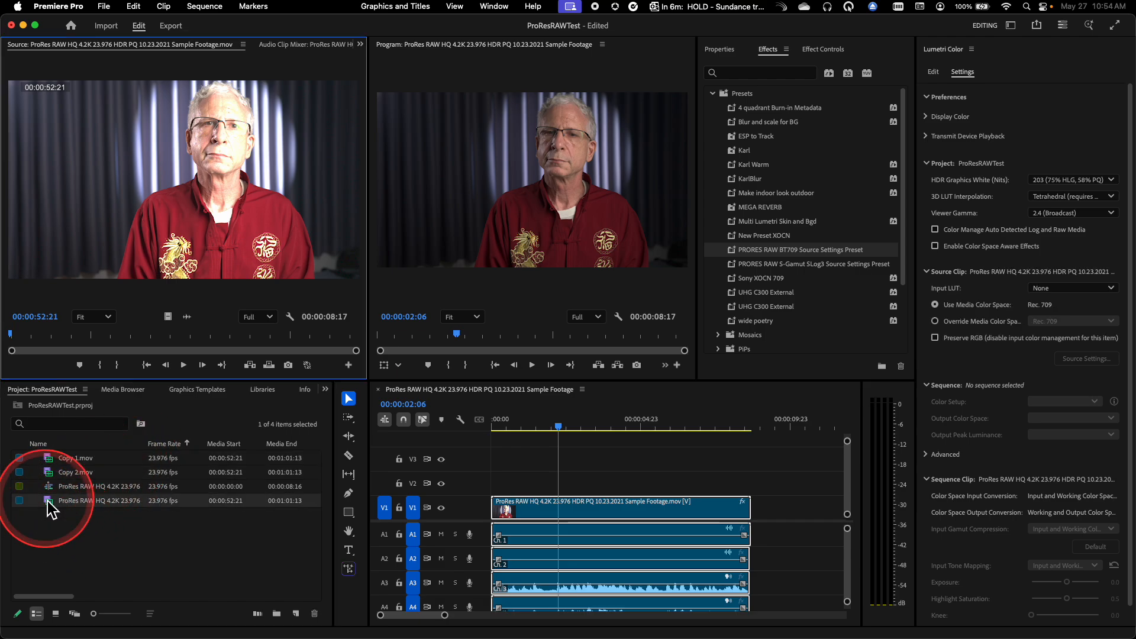
click(826, 49)
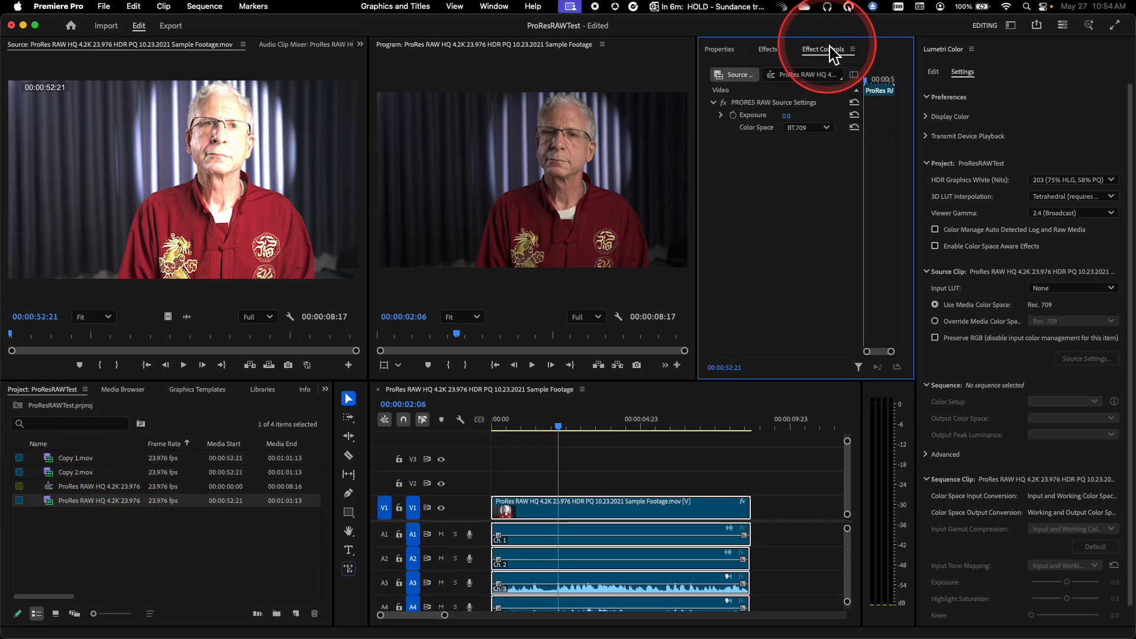
double_click(51, 463)
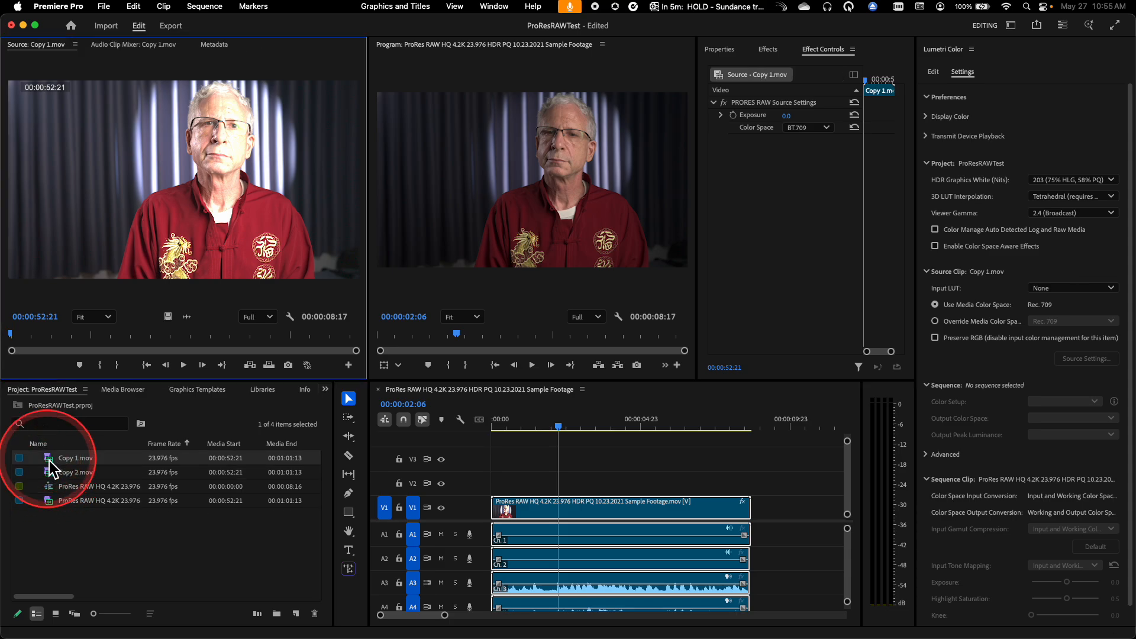